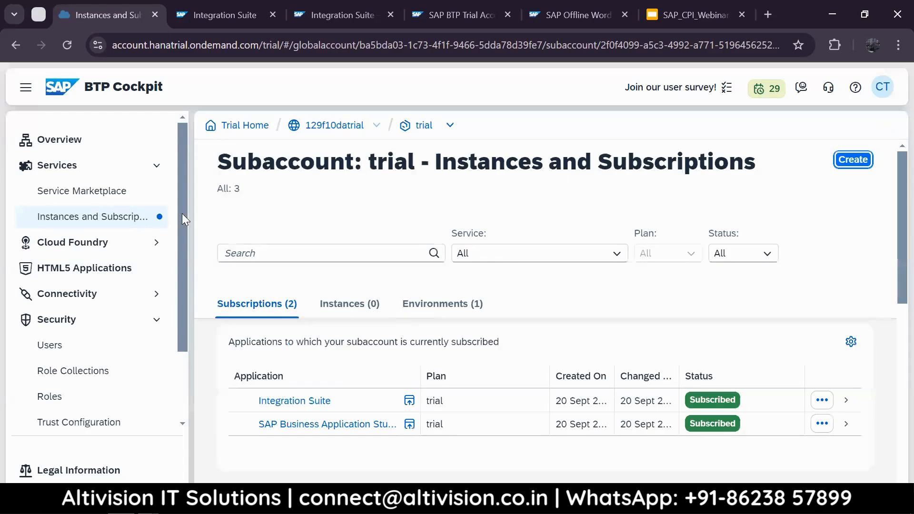
# - Open the trial subaccount's Service Marketplace and view the Business Entity Recognition Trial service
pyautogui.click(156, 165)
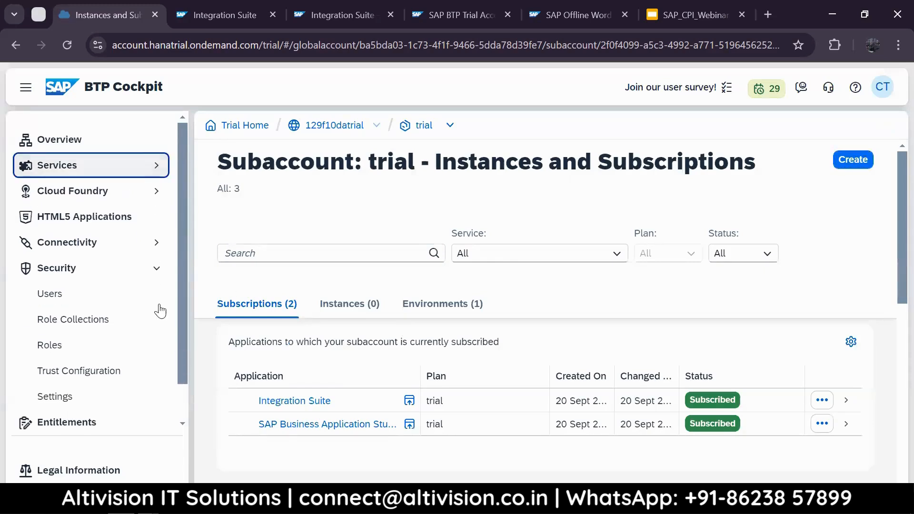
pyautogui.click(156, 268)
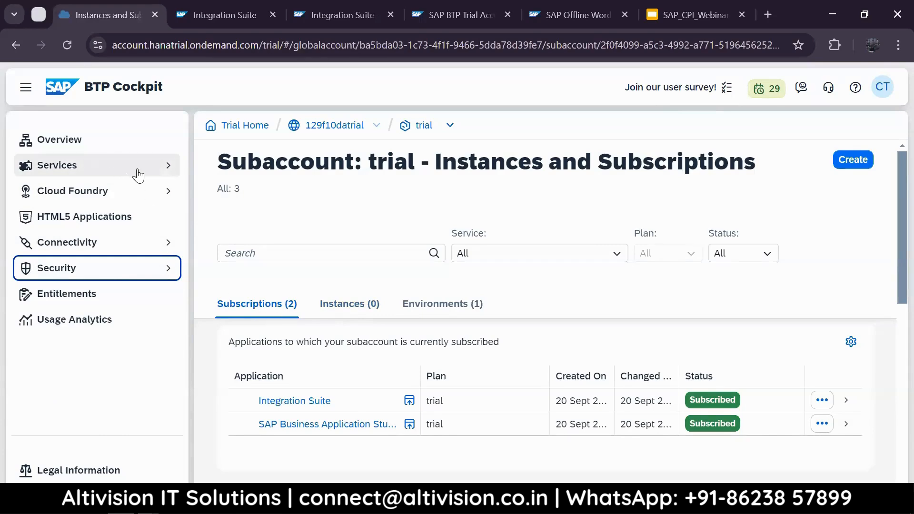
pyautogui.click(164, 173)
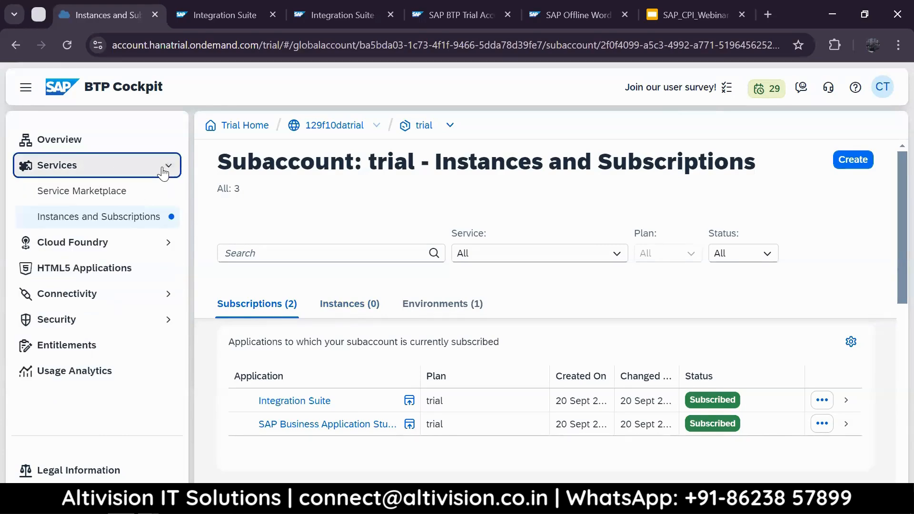
pyautogui.click(110, 196)
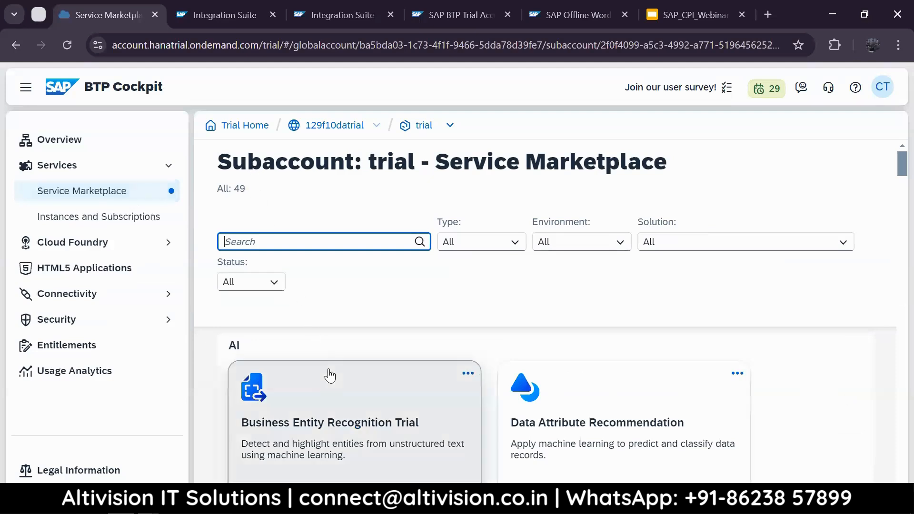
pyautogui.click(351, 424)
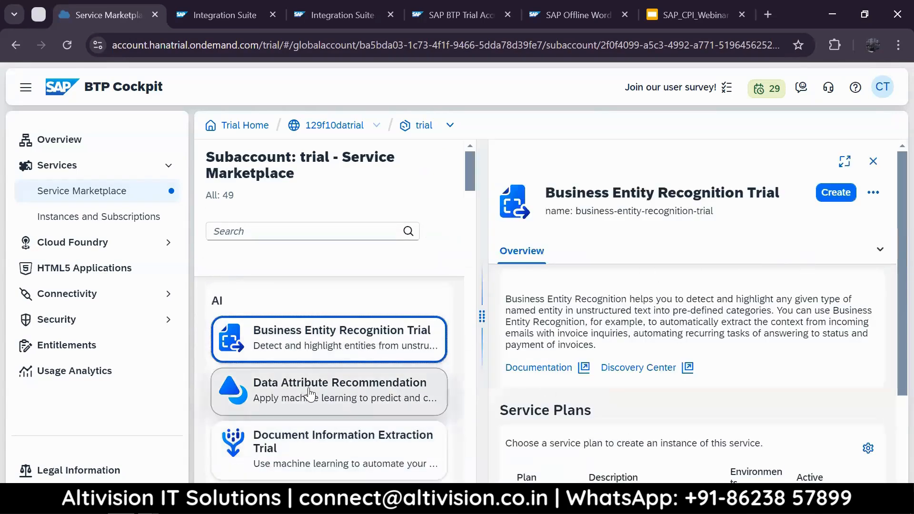
# - Search the Service Marketplace for "integra" and open the Integration Suite service details
pyautogui.scroll(-3, 311, 396)
pyautogui.scroll(3, 310, 395)
pyautogui.click(310, 232)
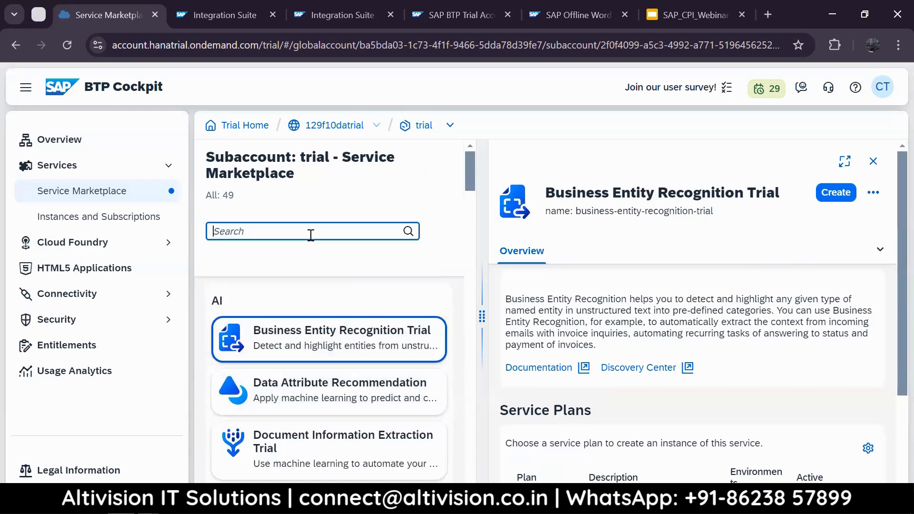
pyautogui.write('integra')
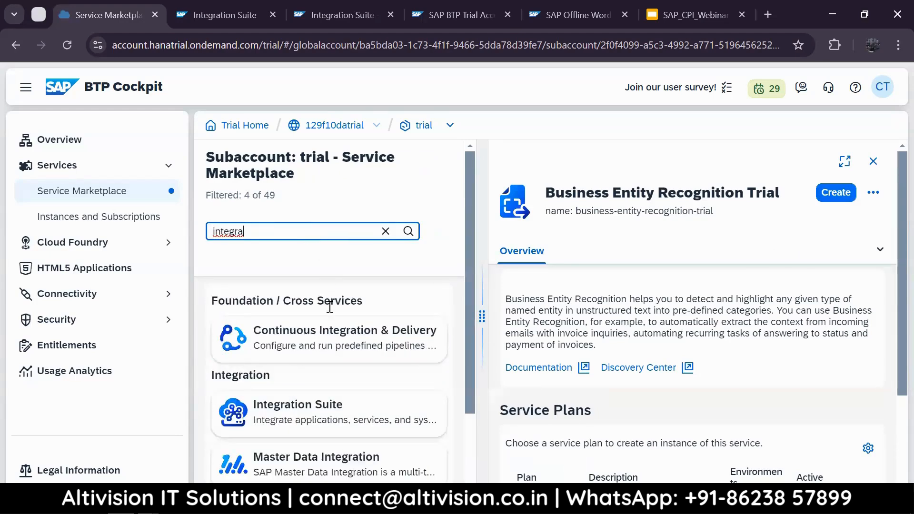
pyautogui.click(347, 404)
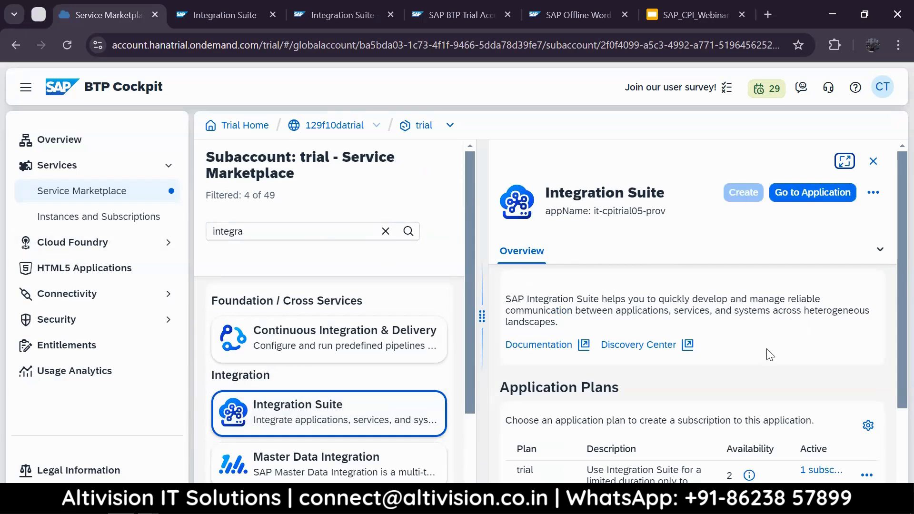
# - Review the trial subaccount's Instances and Subscriptions, from the subscribed applications down to the environments
pyautogui.click(73, 217)
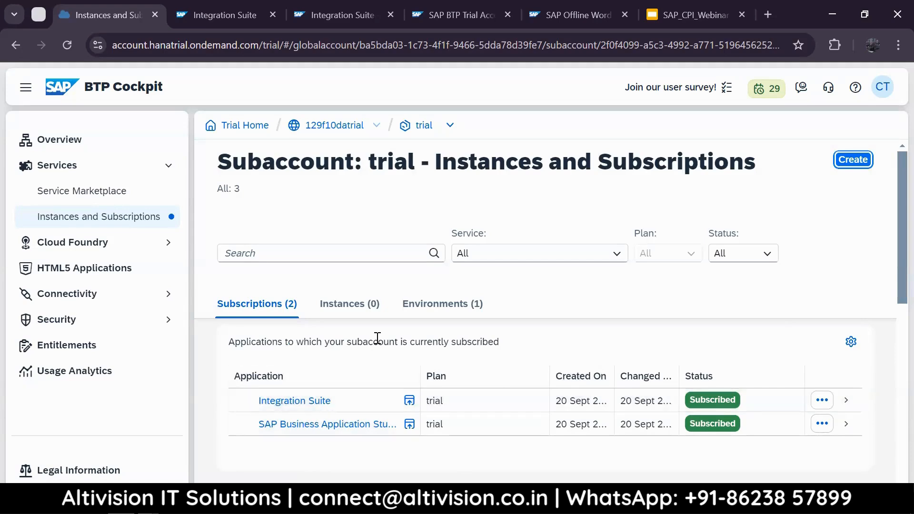
pyautogui.scroll(-3, 378, 338)
pyautogui.scroll(-5, 362, 337)
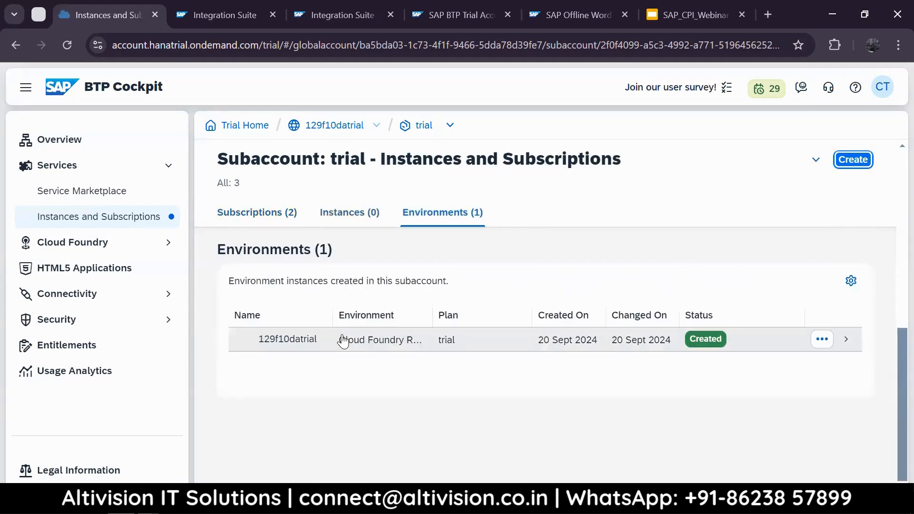
pyautogui.scroll(5, 281, 319)
pyautogui.scroll(-5, 282, 321)
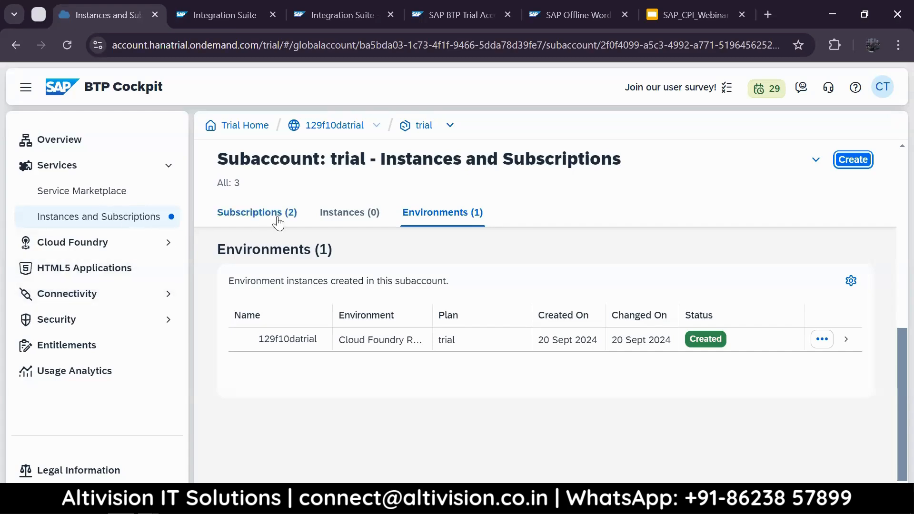
# - Open the existing user's details in the subaccount's security users and view the Role Collections section
pyautogui.click(138, 320)
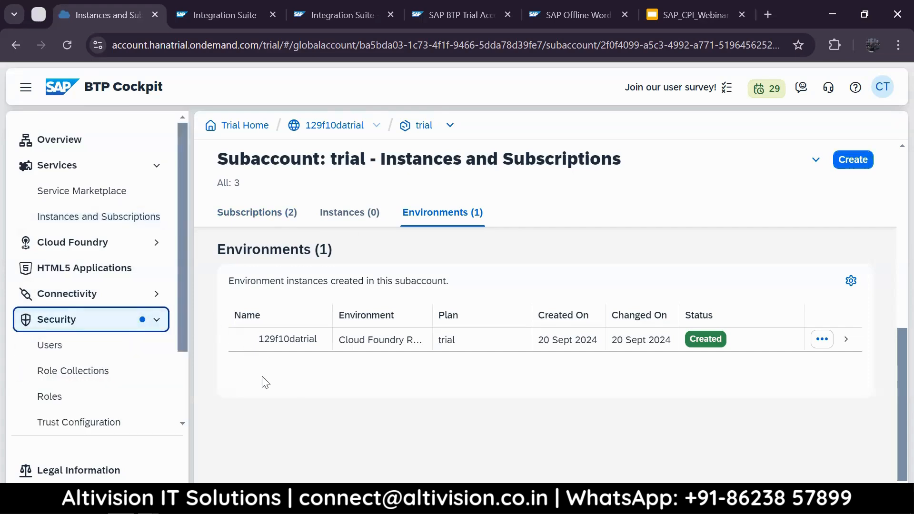
pyautogui.click(66, 346)
pyautogui.click(76, 351)
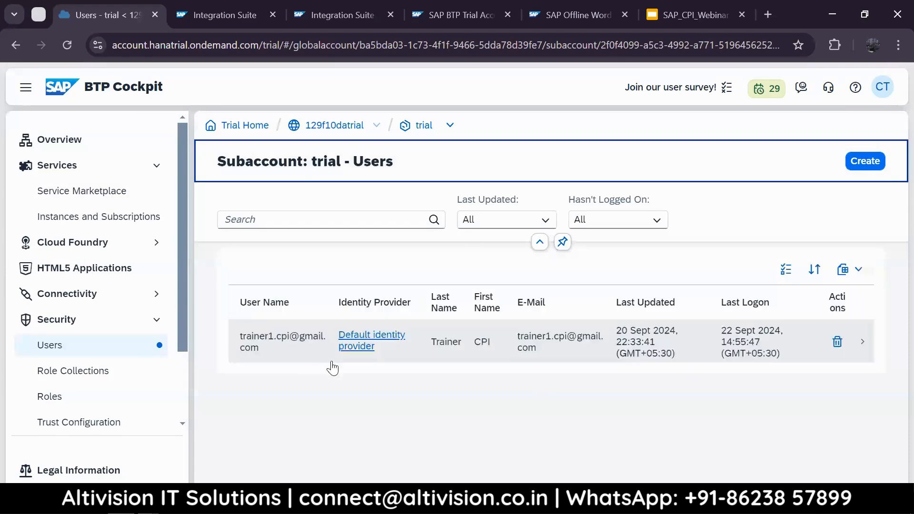
pyautogui.click(291, 353)
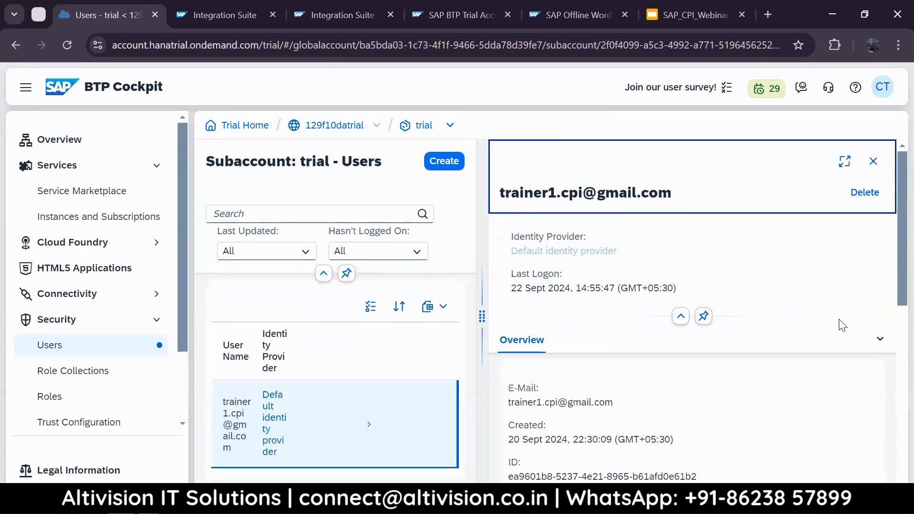
pyautogui.scroll(-5, 677, 333)
pyautogui.scroll(5, 696, 352)
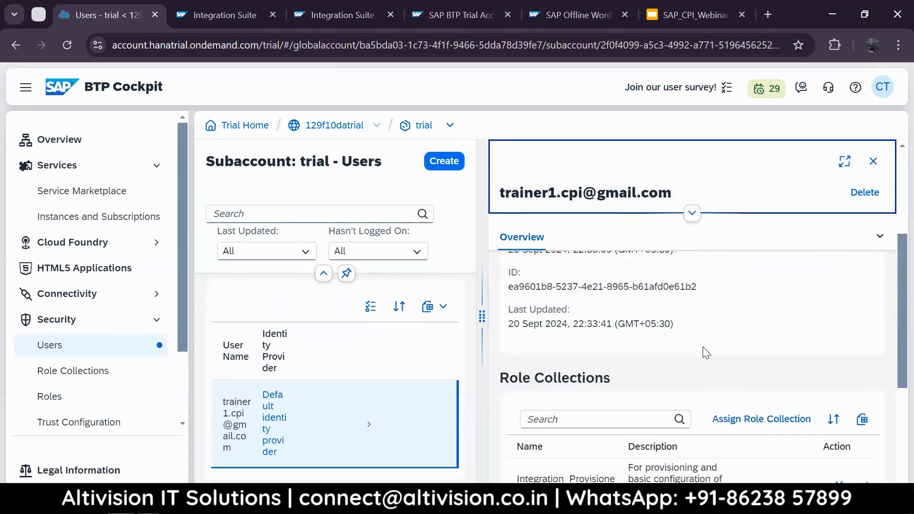
pyautogui.scroll(-3, 704, 351)
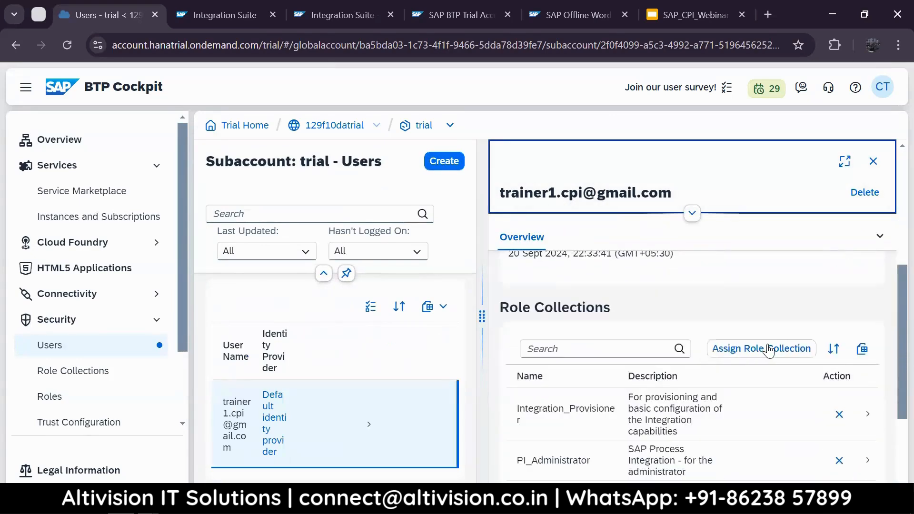
pyautogui.click(784, 355)
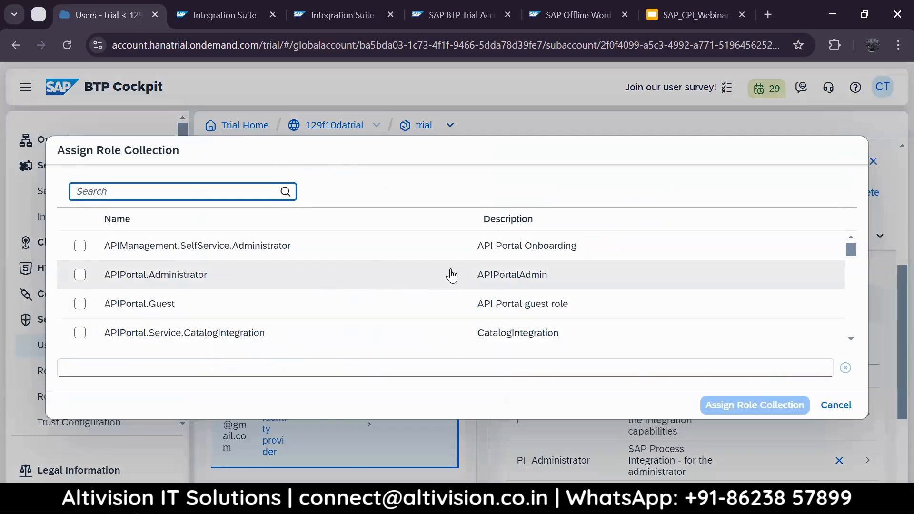
pyautogui.click(78, 248)
pyautogui.click(78, 247)
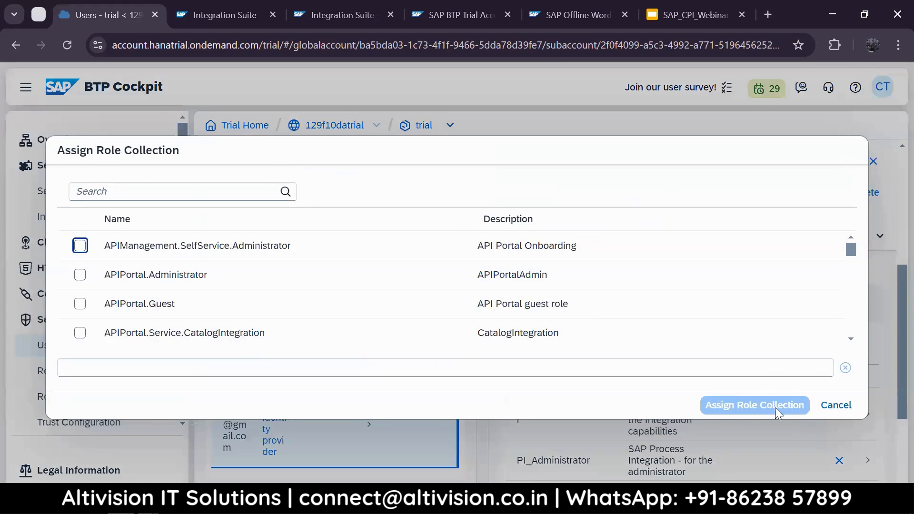
pyautogui.click(834, 406)
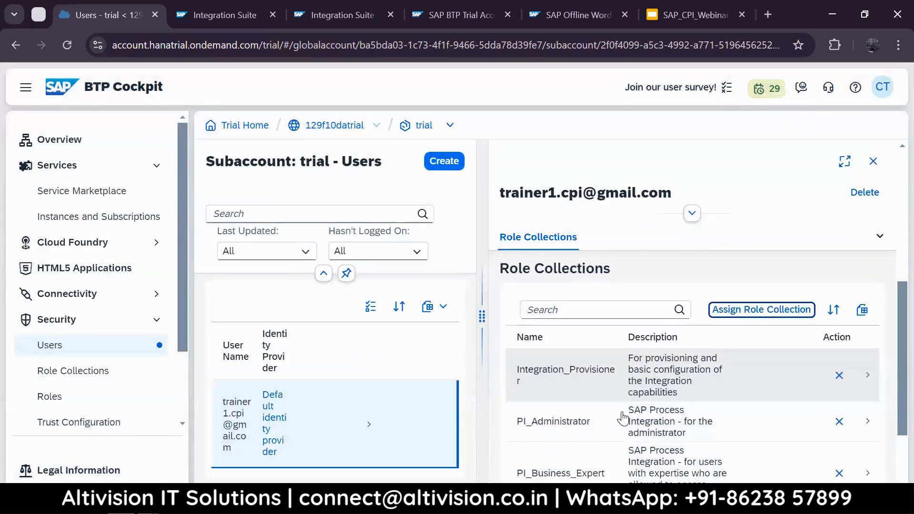
# - Examine the role collections assigned to the user, including the Integration_Provisioner and PI roles
pyautogui.scroll(-1, 622, 418)
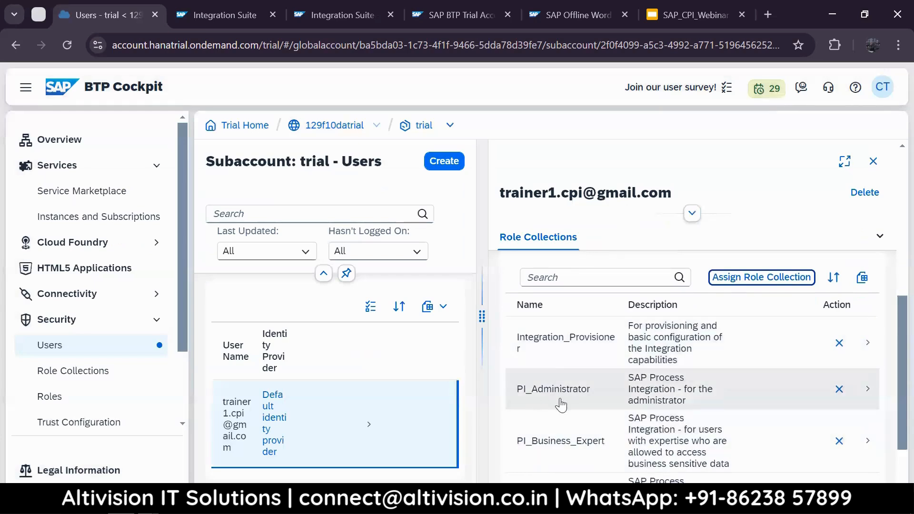
pyautogui.scroll(-2, 573, 410)
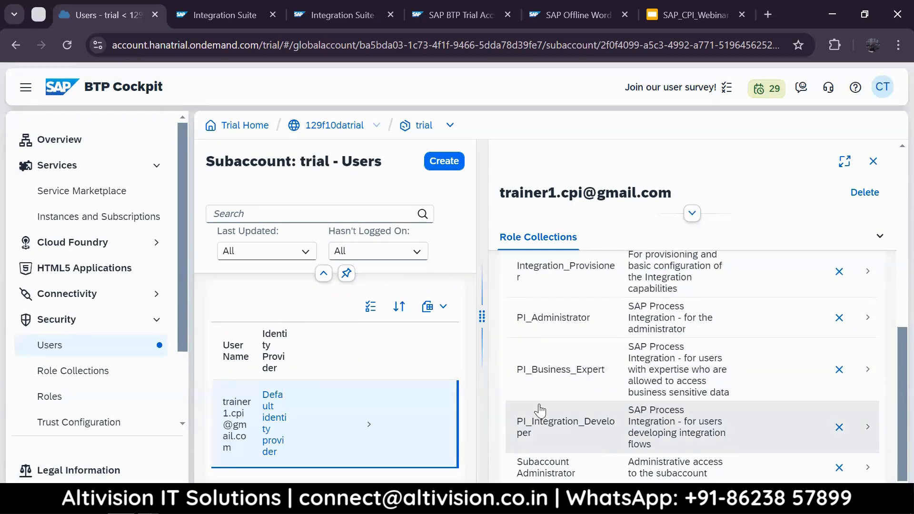
pyautogui.scroll(5, 542, 407)
pyautogui.scroll(1, 661, 404)
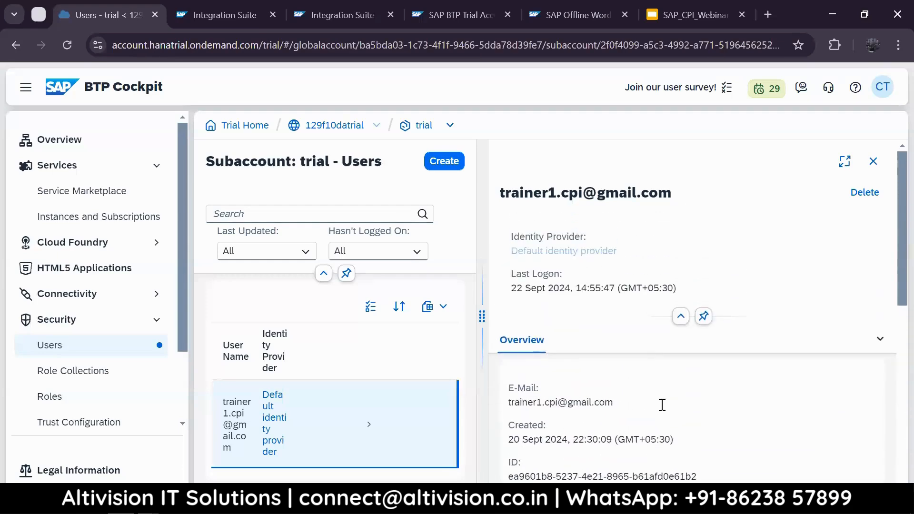
pyautogui.scroll(-3, 664, 385)
pyautogui.scroll(-3, 668, 391)
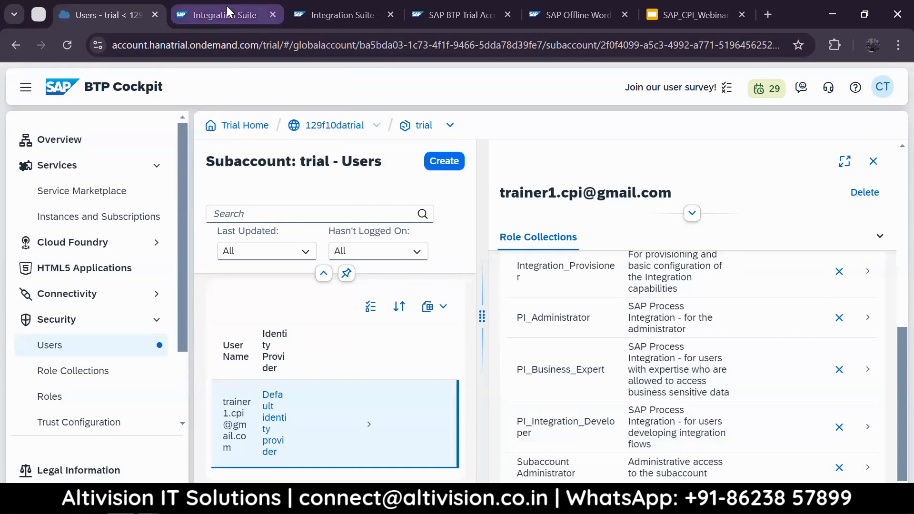
pyautogui.click(260, 19)
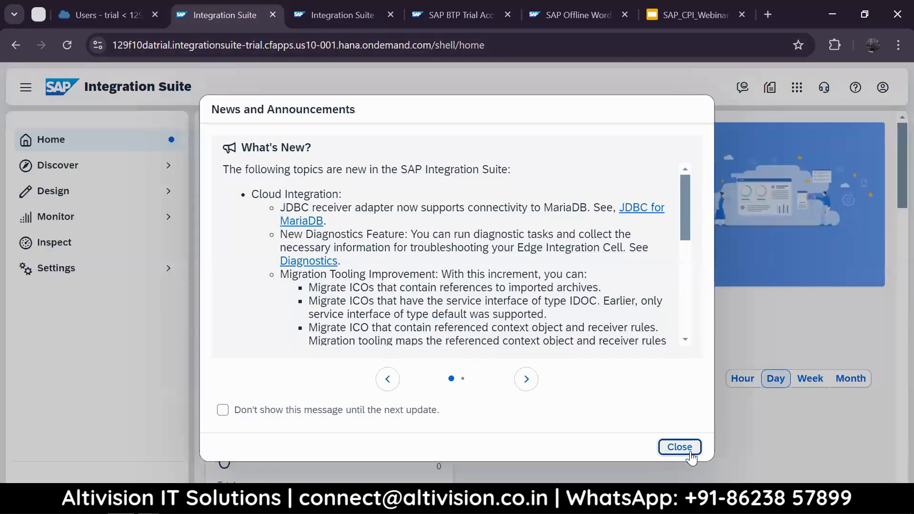
pyautogui.press('Escape')
pyautogui.click(107, 15)
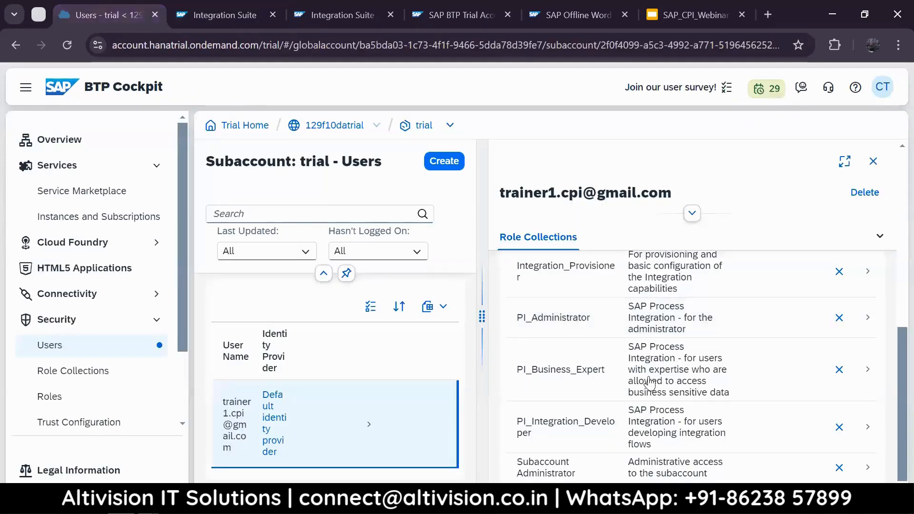
# - Launch Integration Suite from the subaccount's subscribed applications and dismiss its News and Announcements message
pyautogui.click(71, 216)
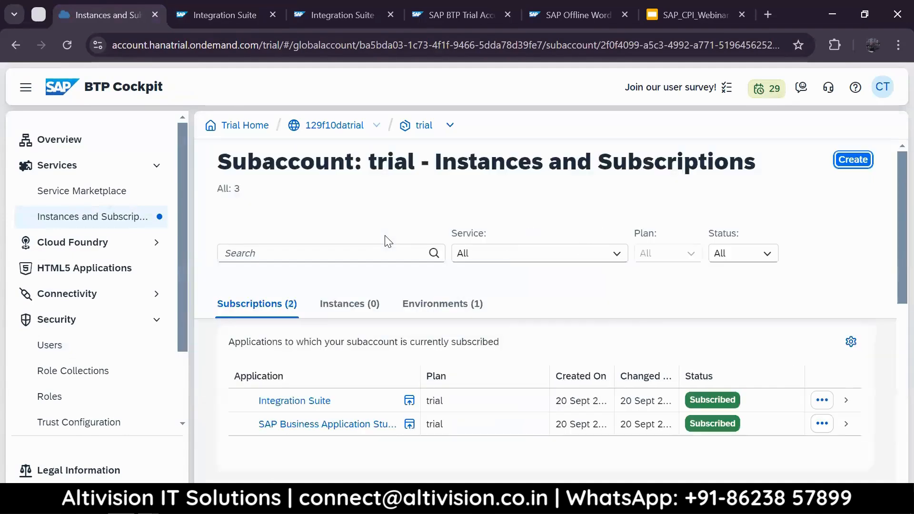
pyautogui.click(409, 411)
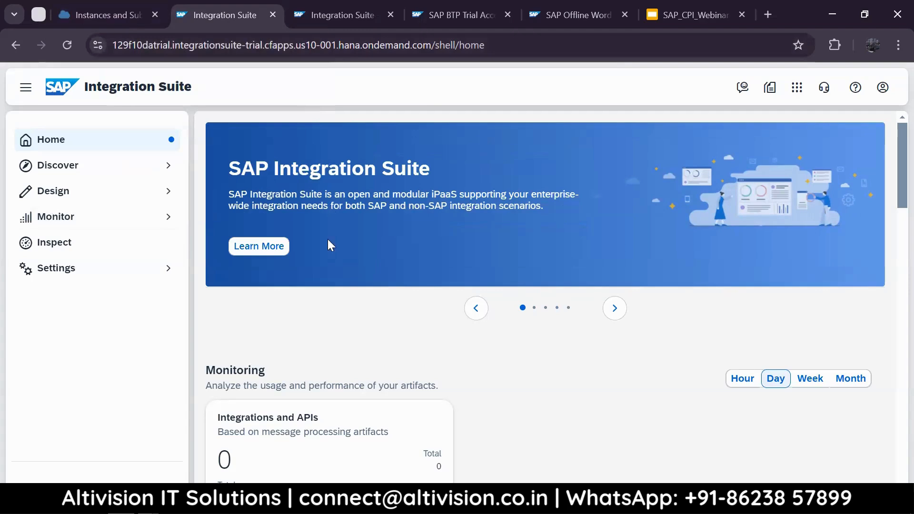
pyautogui.click(580, 153)
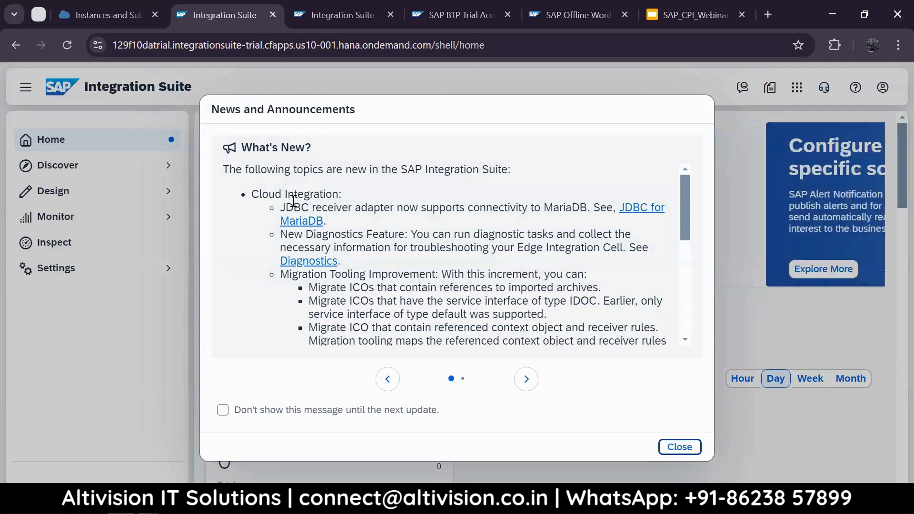
pyautogui.click(689, 447)
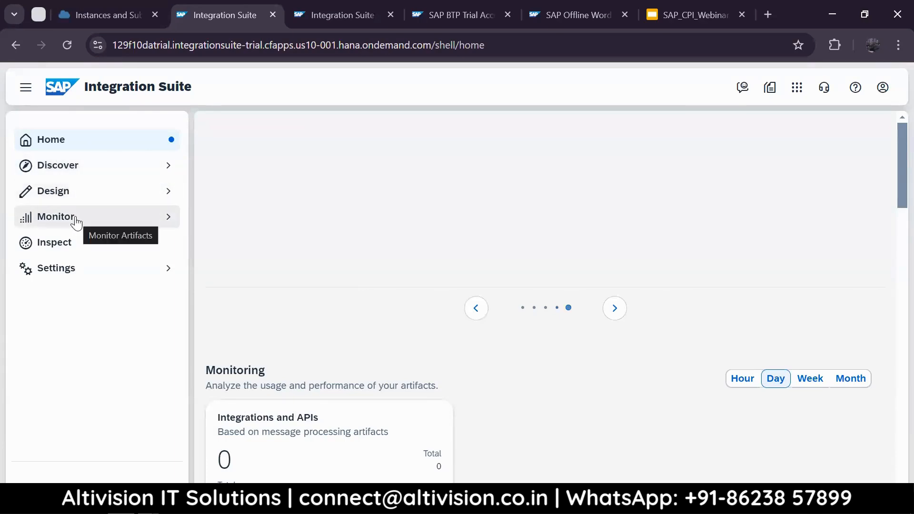
# - Discover the standard integration packages and open SAP Document and Reporting Compliance: Electronic Documents for Mexico
pyautogui.click(79, 173)
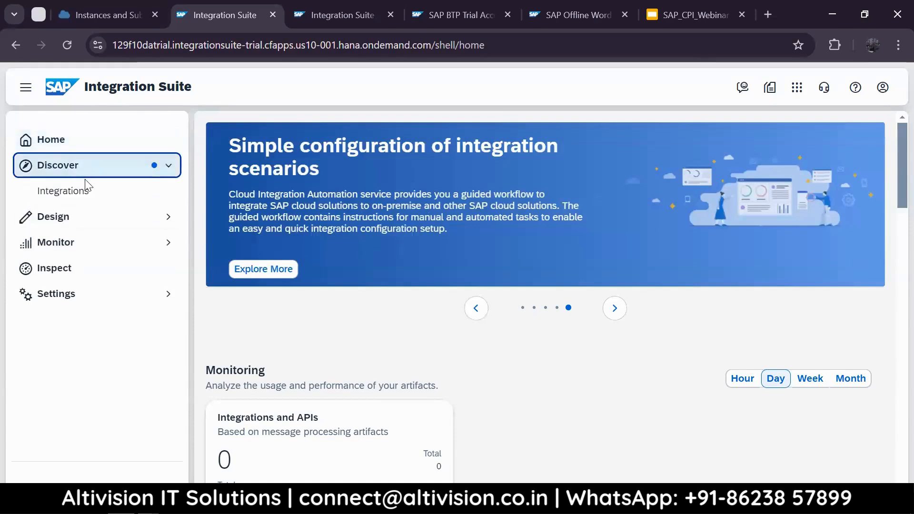
pyautogui.click(93, 193)
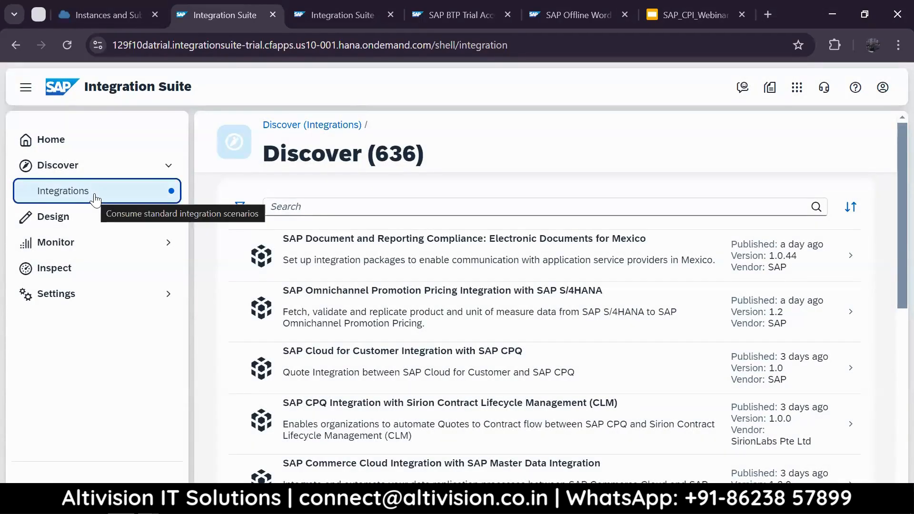
pyautogui.click(364, 257)
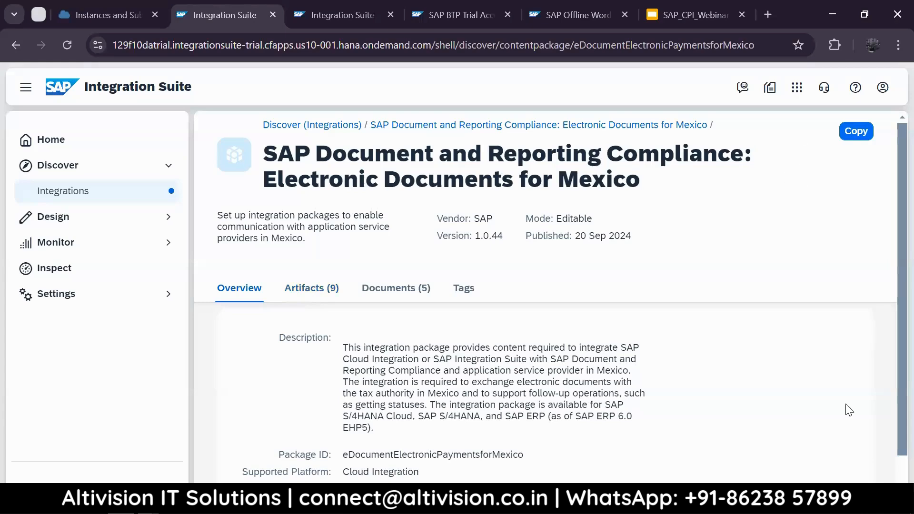
# - Examine the Mexico package's integration flow artifacts and collapse the side navigation
pyautogui.click(317, 303)
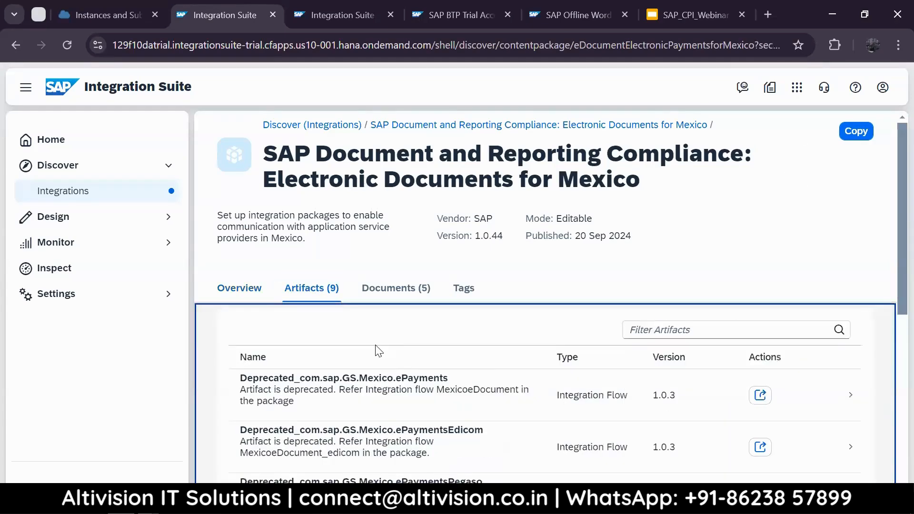
pyautogui.scroll(-6, 379, 351)
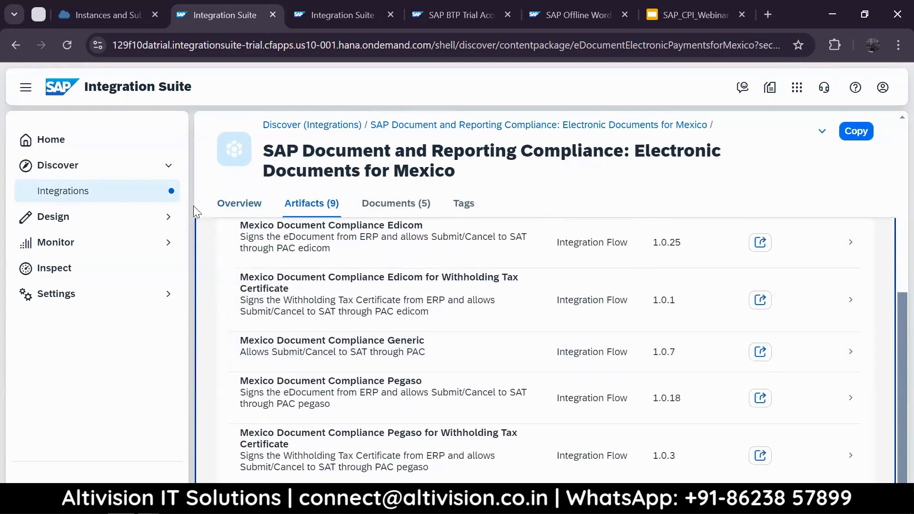
pyautogui.click(27, 89)
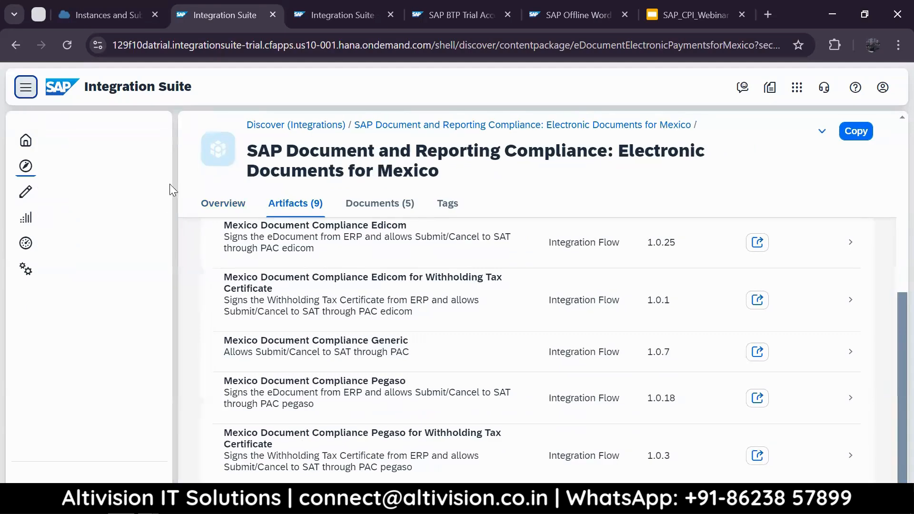
# - Expand the side navigation and open the Integrations and APIs design workspace
pyautogui.scroll(5, 426, 381)
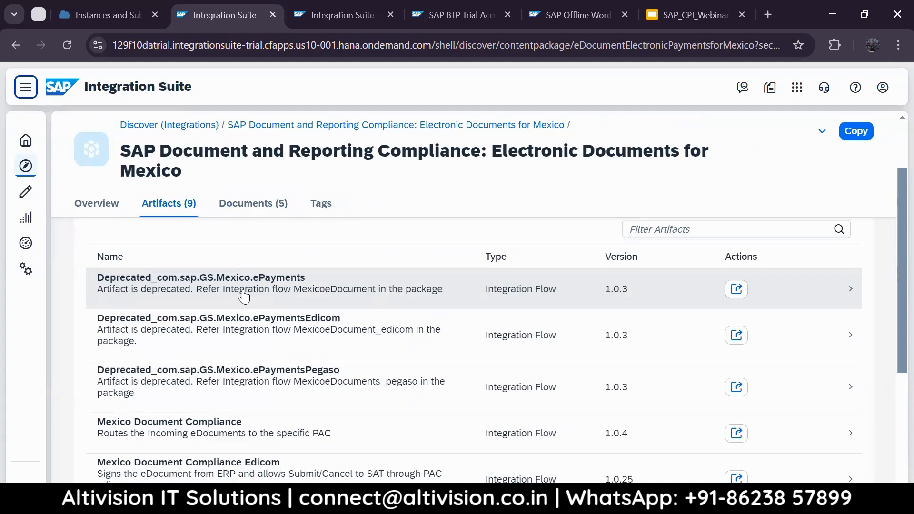
pyautogui.click(26, 166)
pyautogui.click(26, 88)
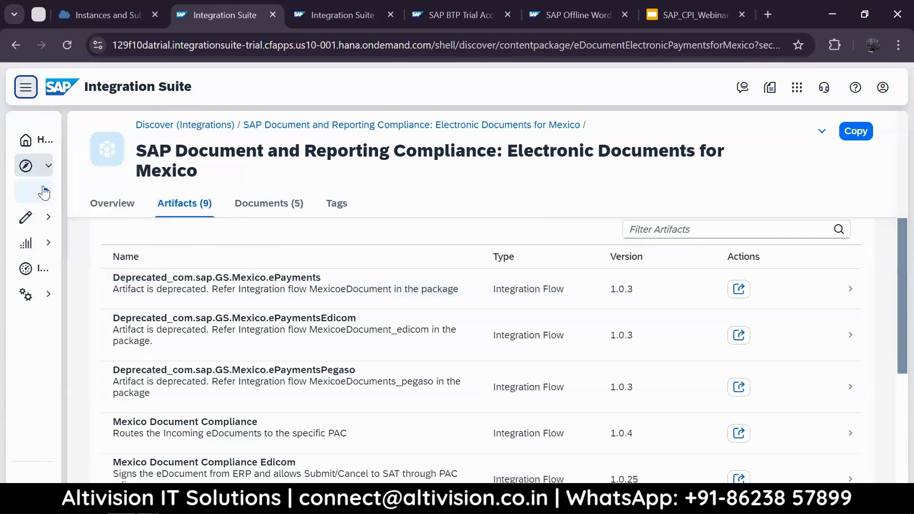
pyautogui.click(163, 168)
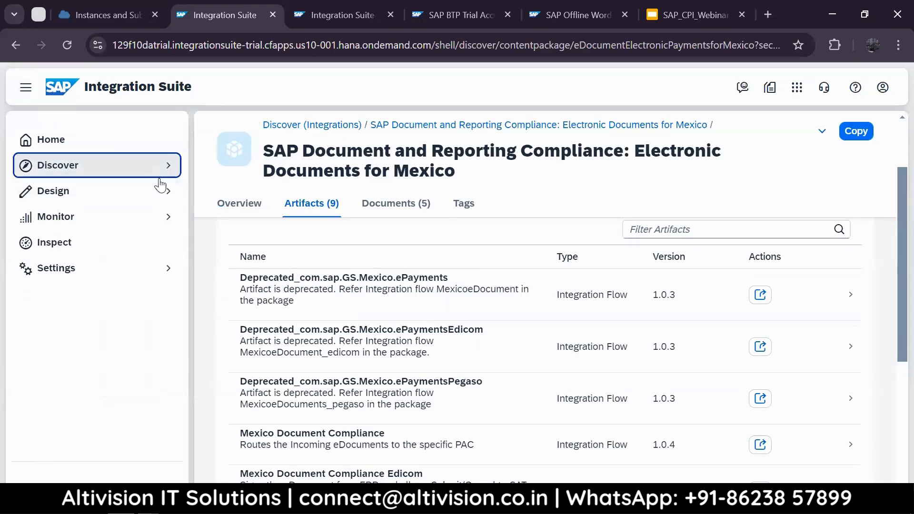
pyautogui.click(168, 191)
pyautogui.click(109, 218)
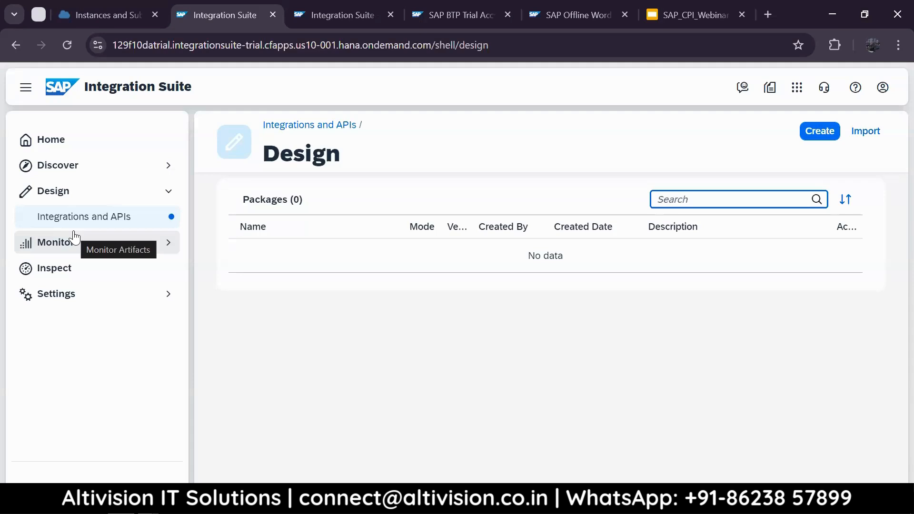
# - Switch to SAP_CPI_Webinar_Presentation in Google Slides and present it from the Integration Suite slide through to the trial subaccount overview slide
pyautogui.click(667, 13)
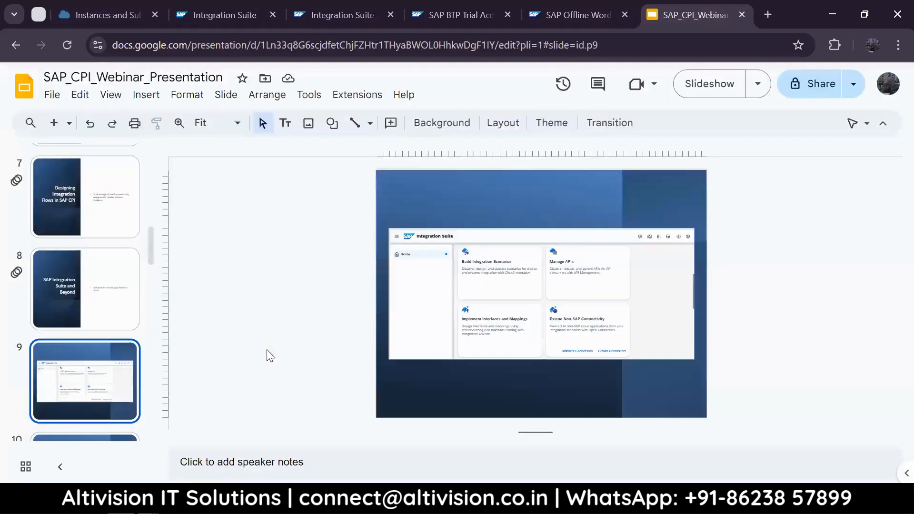
pyautogui.scroll(-10, 62, 398)
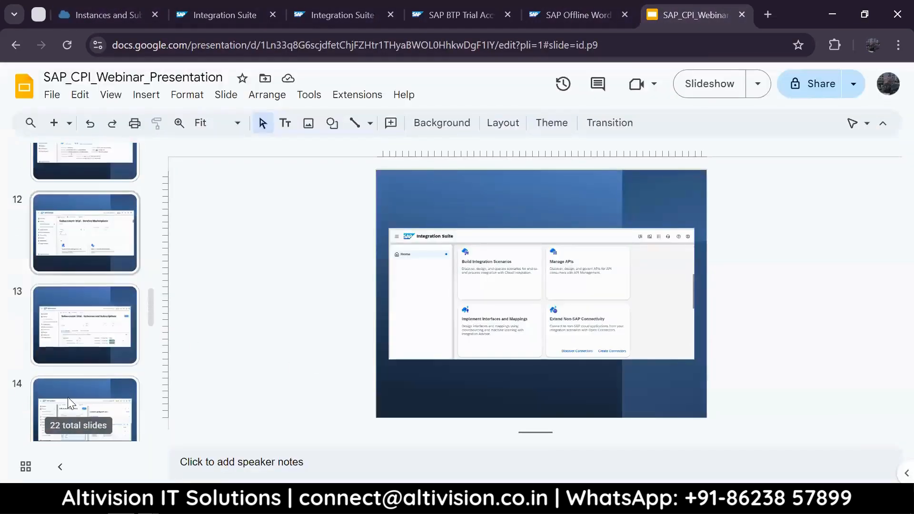
pyautogui.scroll(8, 69, 399)
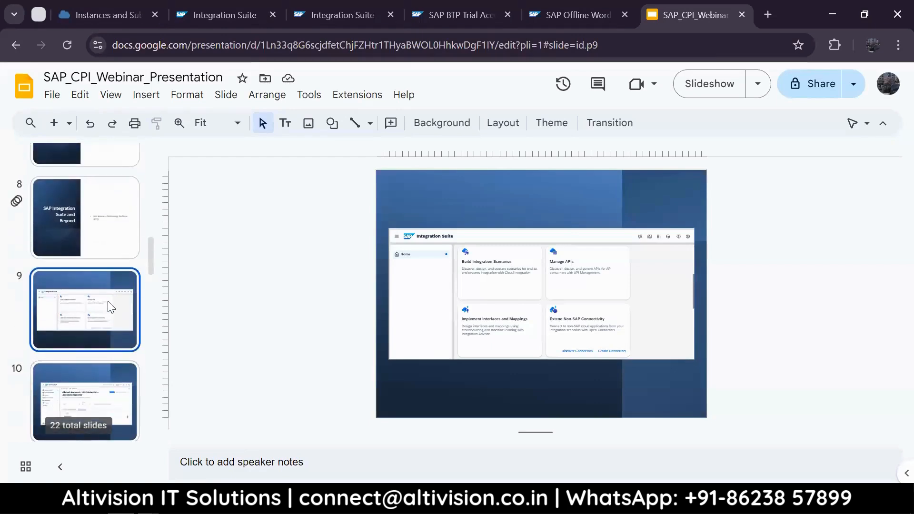
pyautogui.click(477, 322)
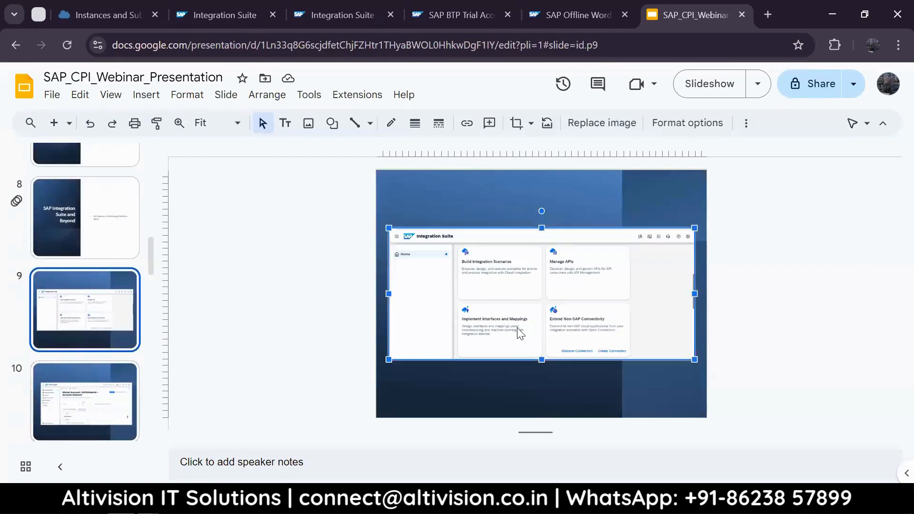
pyautogui.click(109, 96)
pyautogui.click(156, 164)
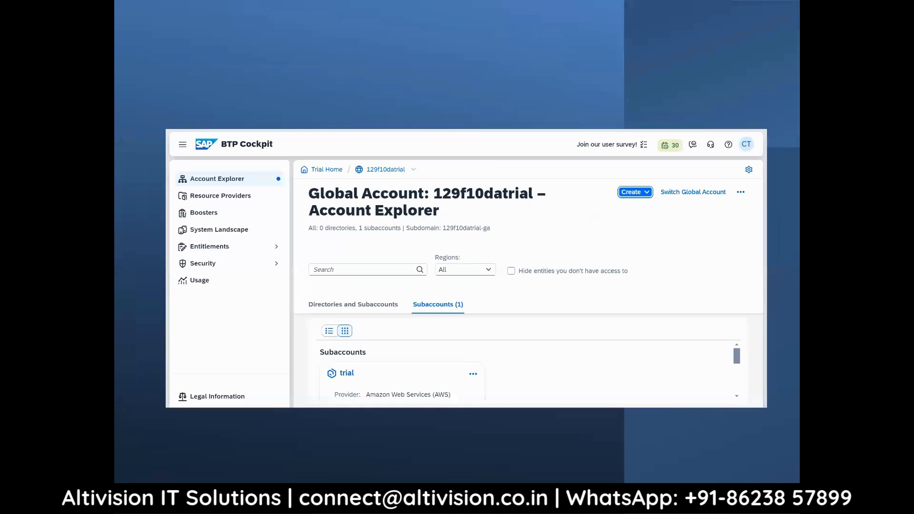
pyautogui.press('Right')
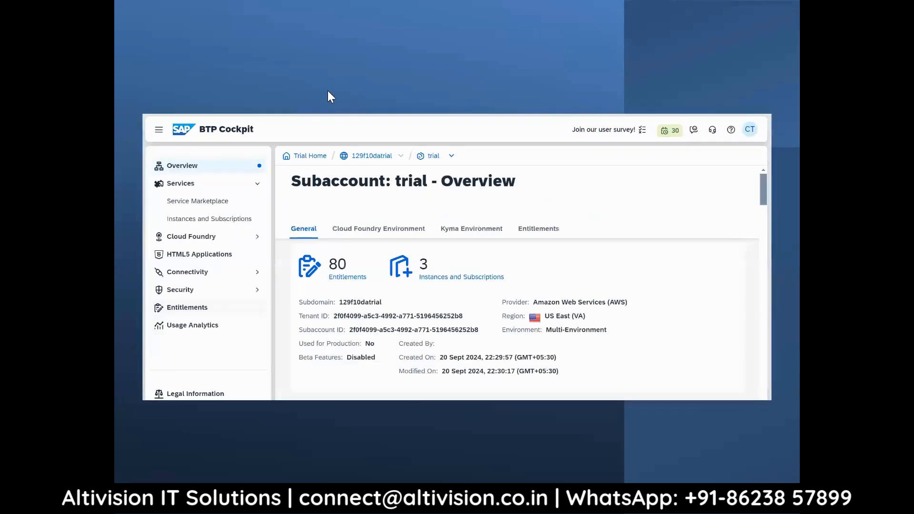
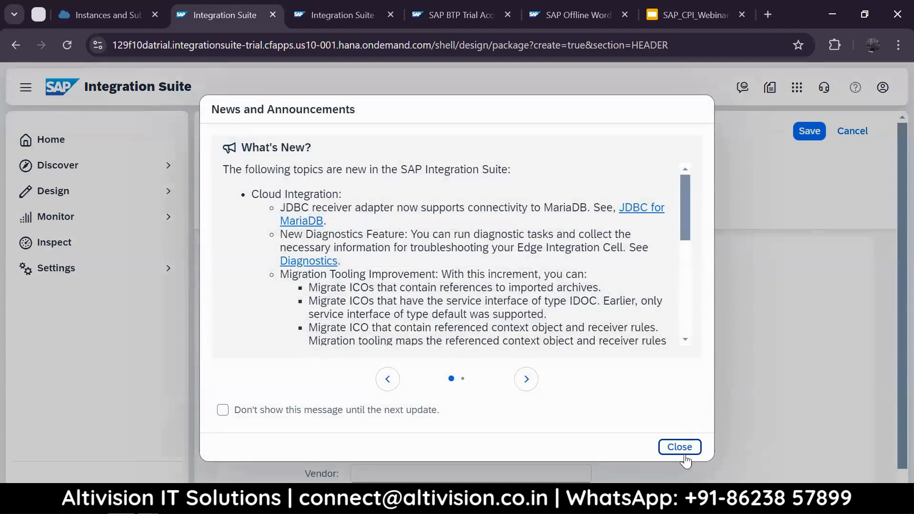
# - Dismiss the announcements and save a new integration package named Demo_Package with the short description "testing"
pyautogui.click(680, 448)
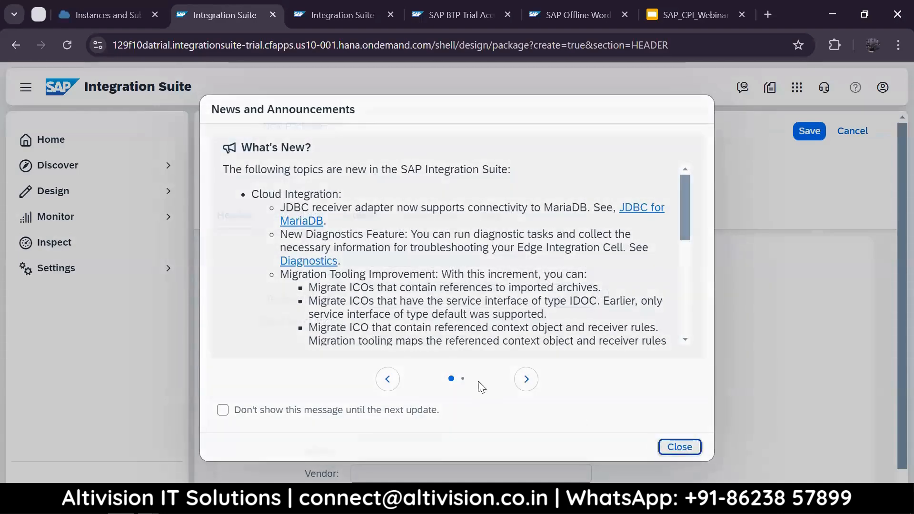
pyautogui.click(26, 88)
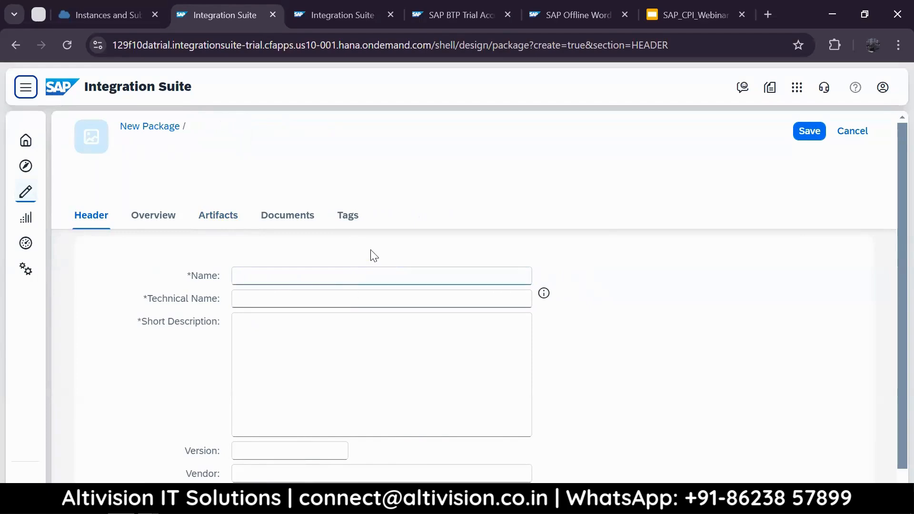
pyautogui.click(384, 276)
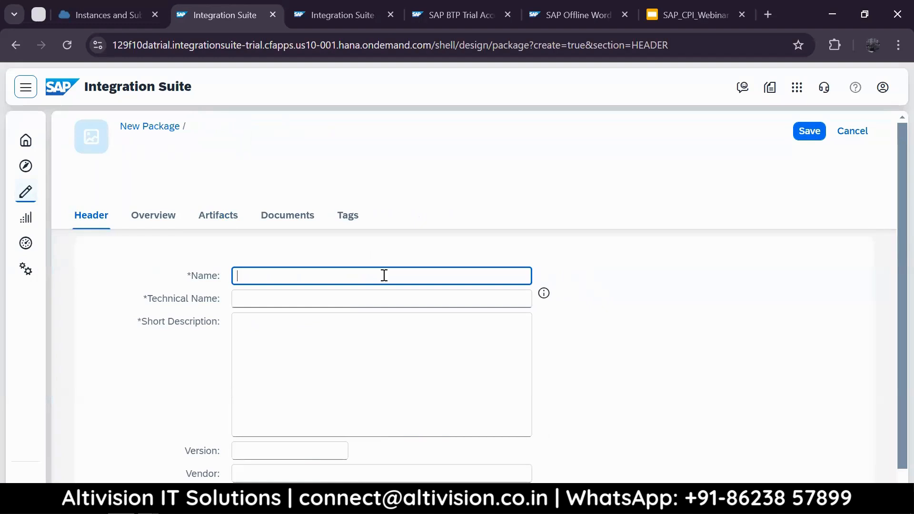
pyautogui.write('Demo_Package')
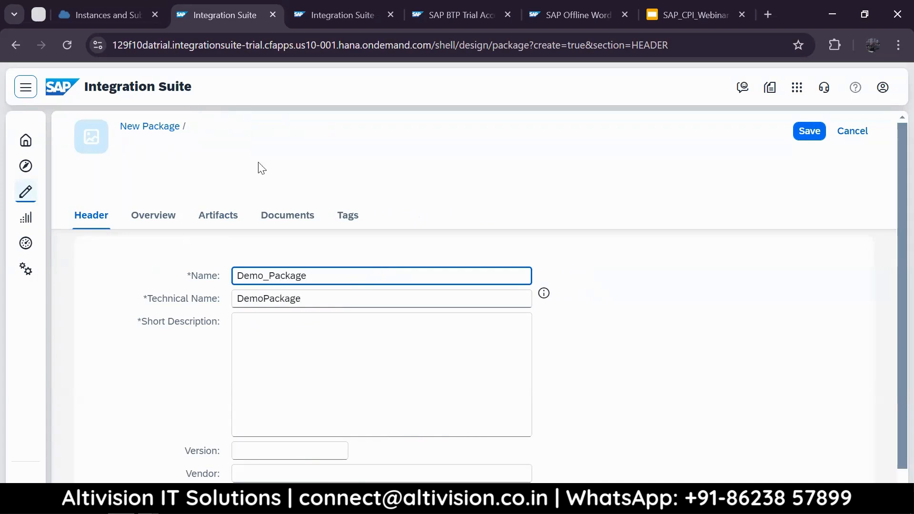
pyautogui.click(325, 356)
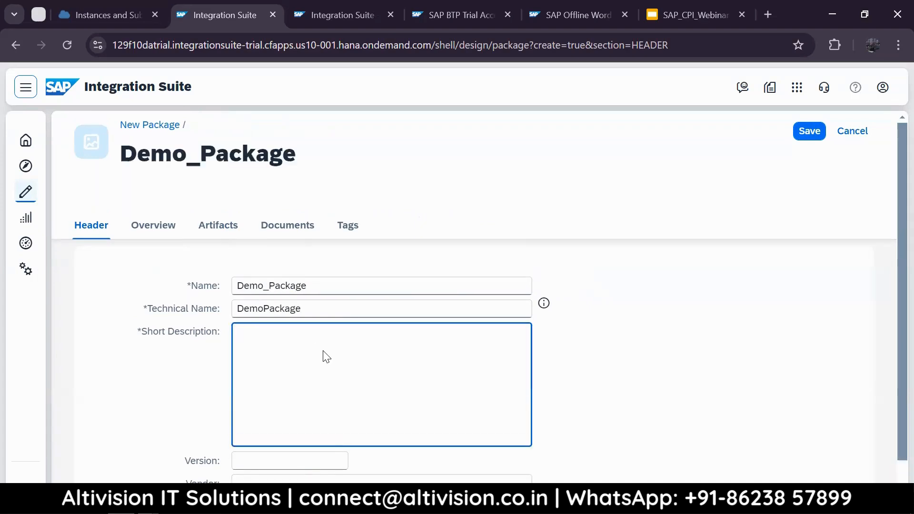
pyautogui.write('testing')
pyautogui.scroll(-1, 290, 345)
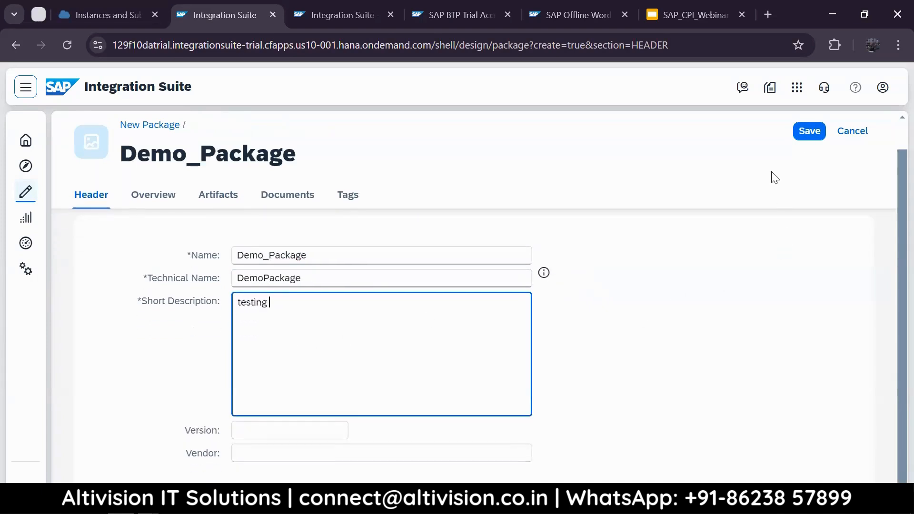
pyautogui.click(807, 136)
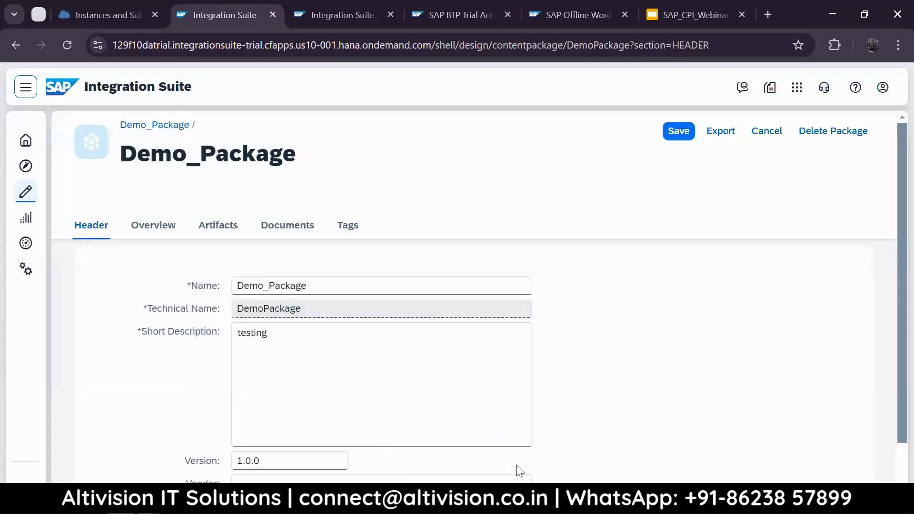
# - Add a new integration flow named Test_1 with the description "testing" to Demo_Package's artifacts
pyautogui.click(219, 227)
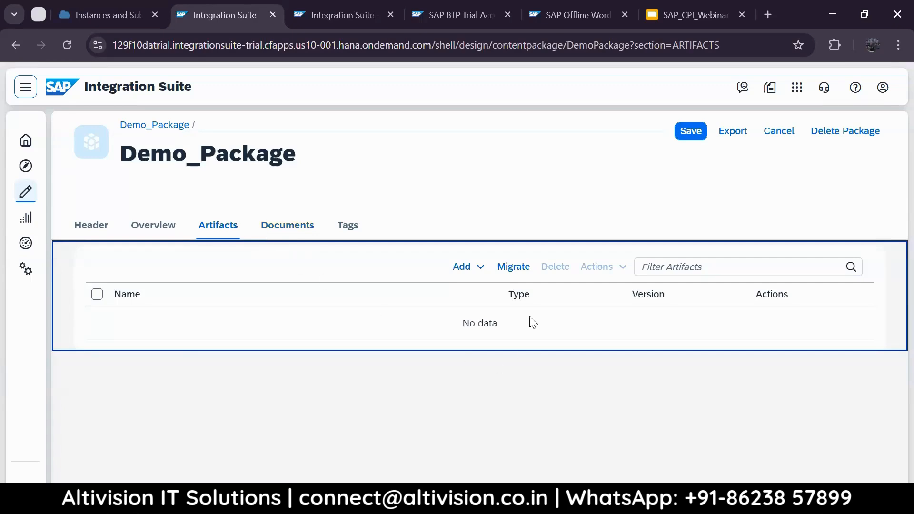
pyautogui.click(480, 269)
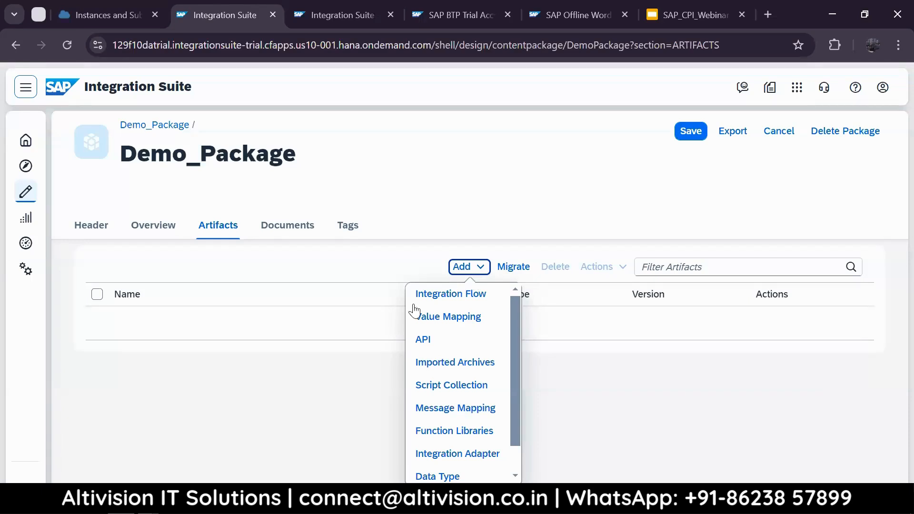
pyautogui.click(465, 300)
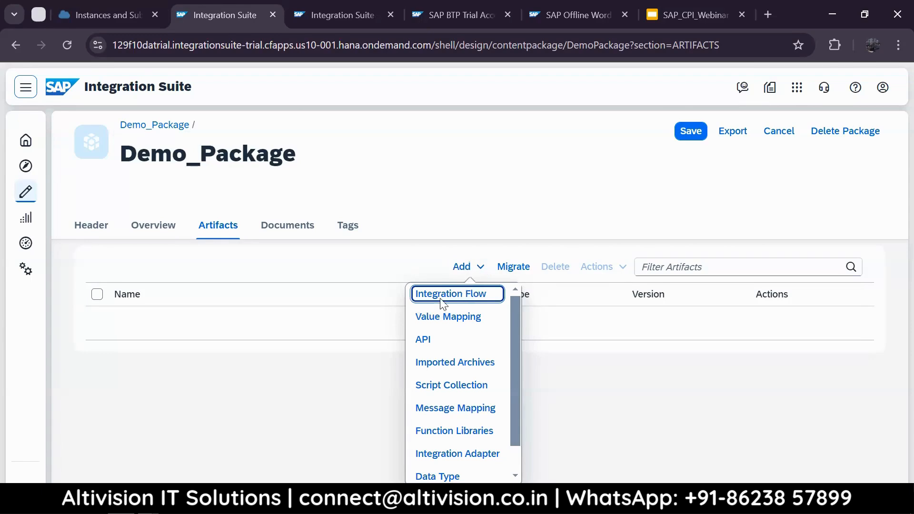
pyautogui.click(466, 299)
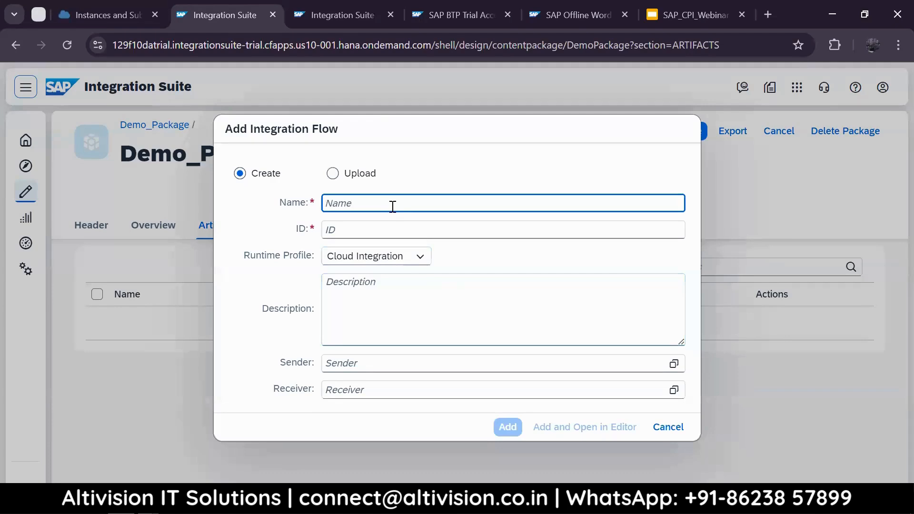
pyautogui.write('Test ')
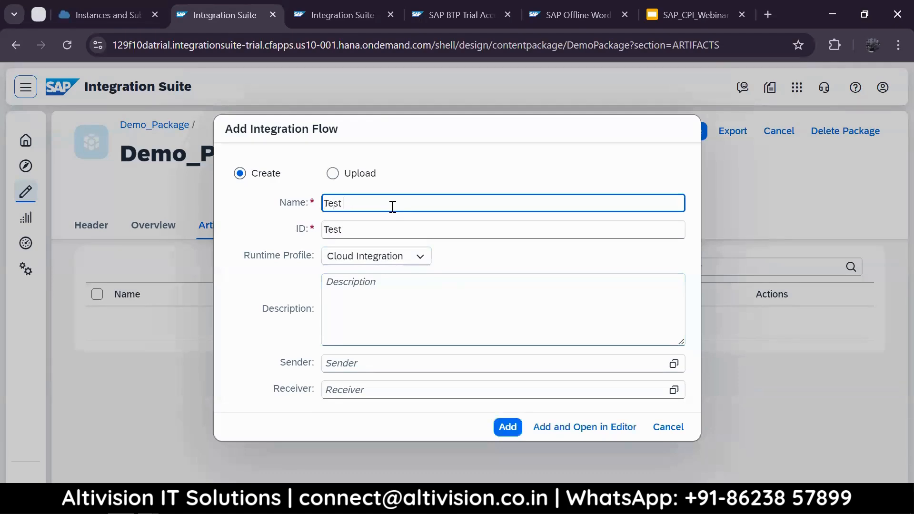
pyautogui.write('_1')
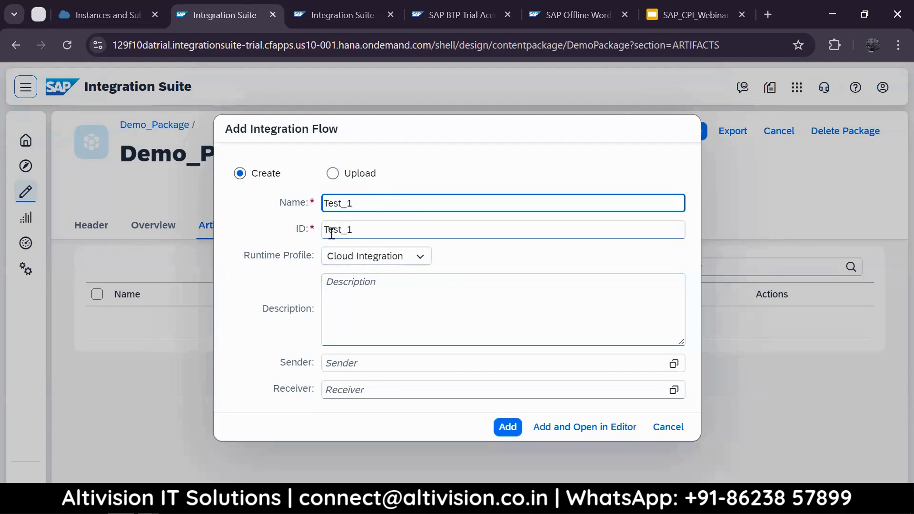
pyautogui.moveTo(353, 233)
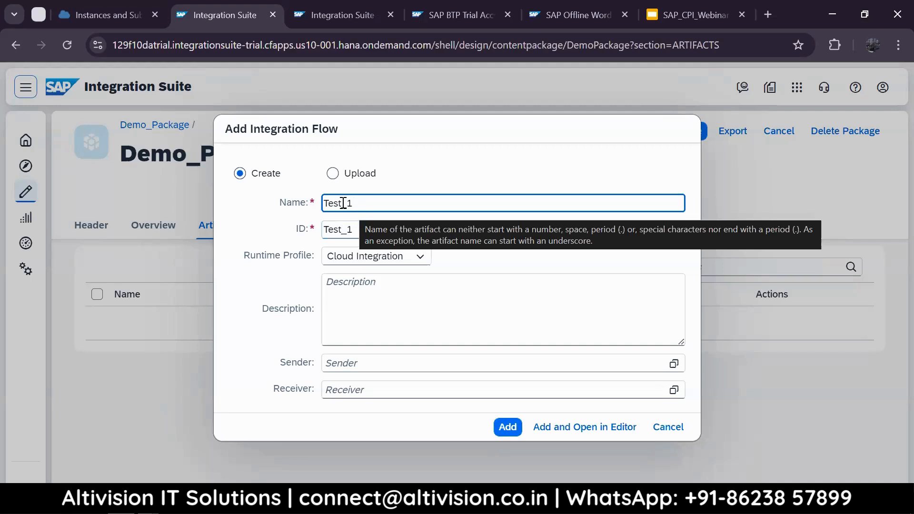
pyautogui.click(422, 295)
pyautogui.write('testing')
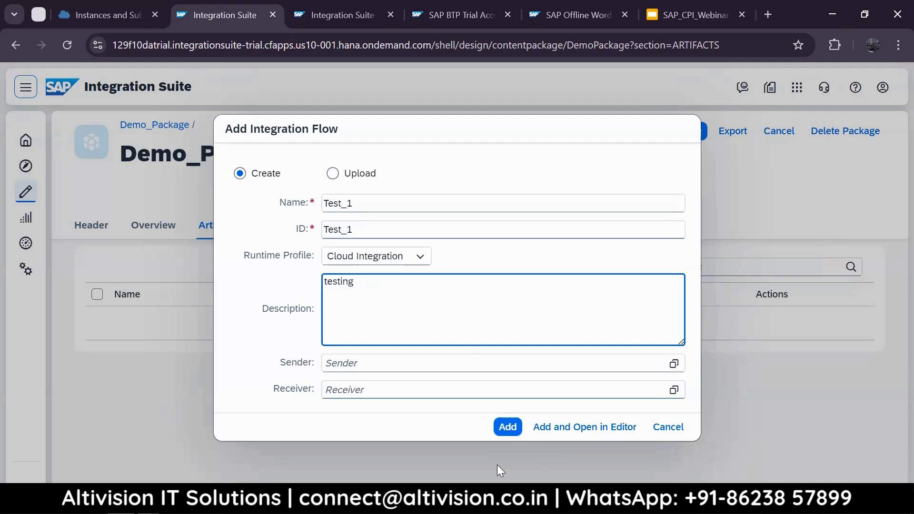
pyautogui.click(507, 428)
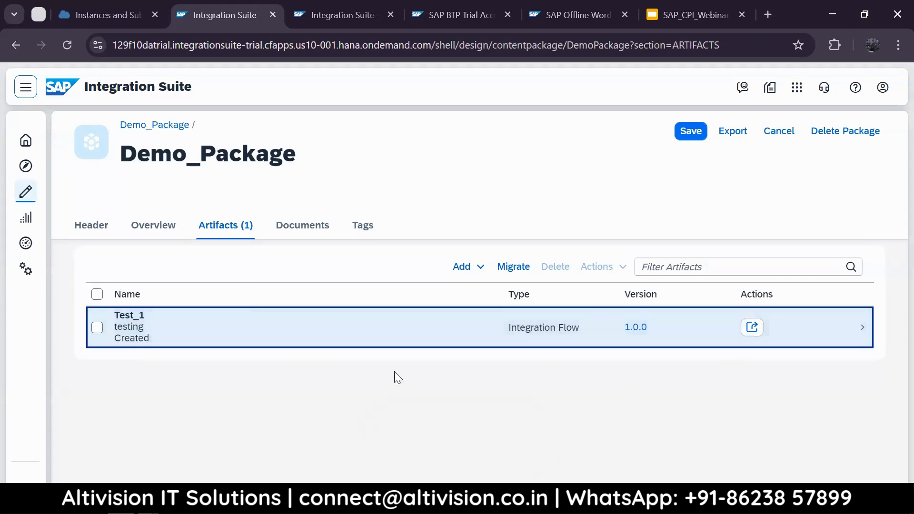
# - Review the actions available for Test_1 and the upload option for adding an integration flow, leaving without adding one
pyautogui.click(755, 333)
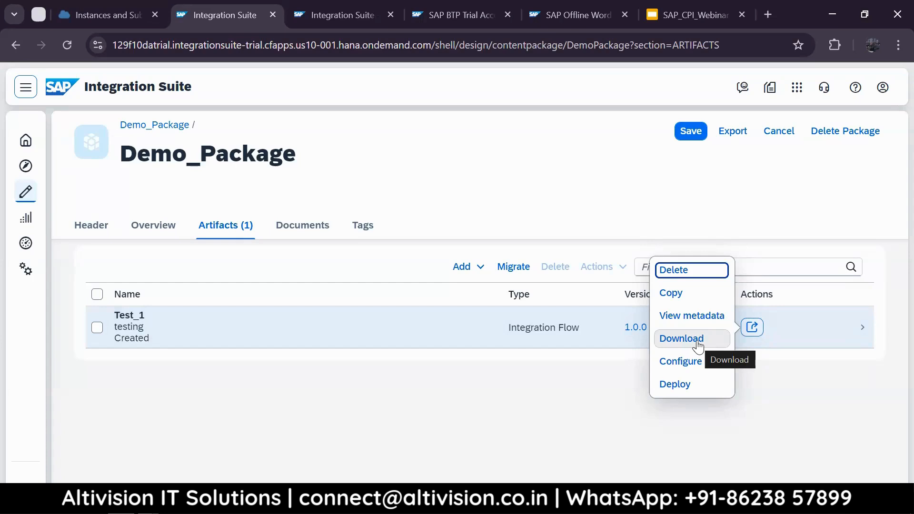
pyautogui.click(465, 267)
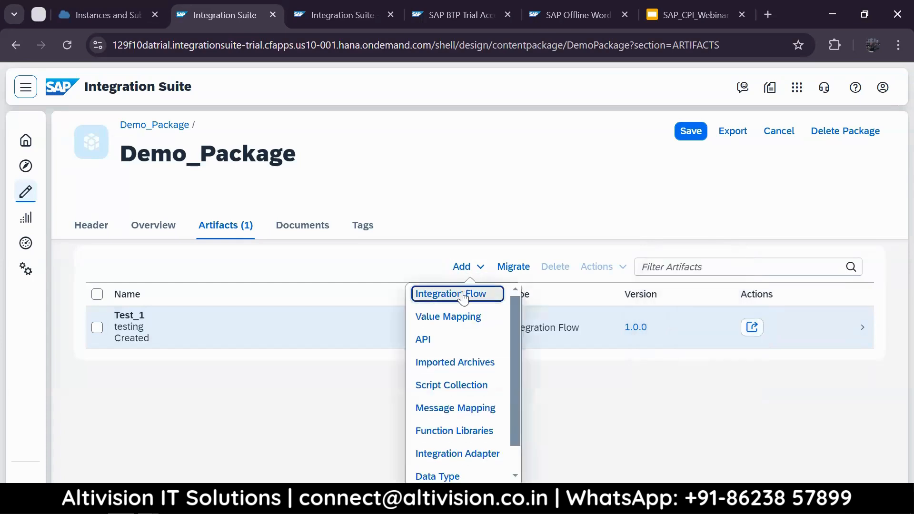
pyautogui.click(463, 297)
pyautogui.click(339, 175)
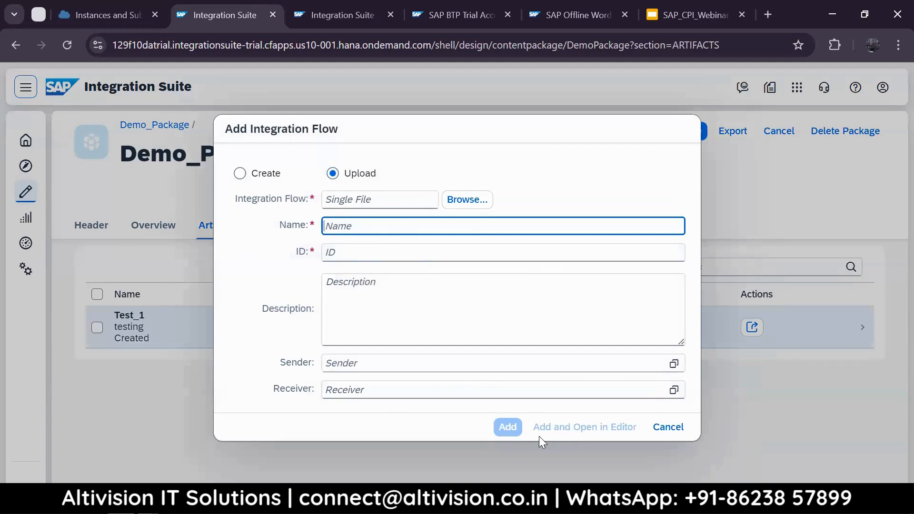
pyautogui.click(665, 428)
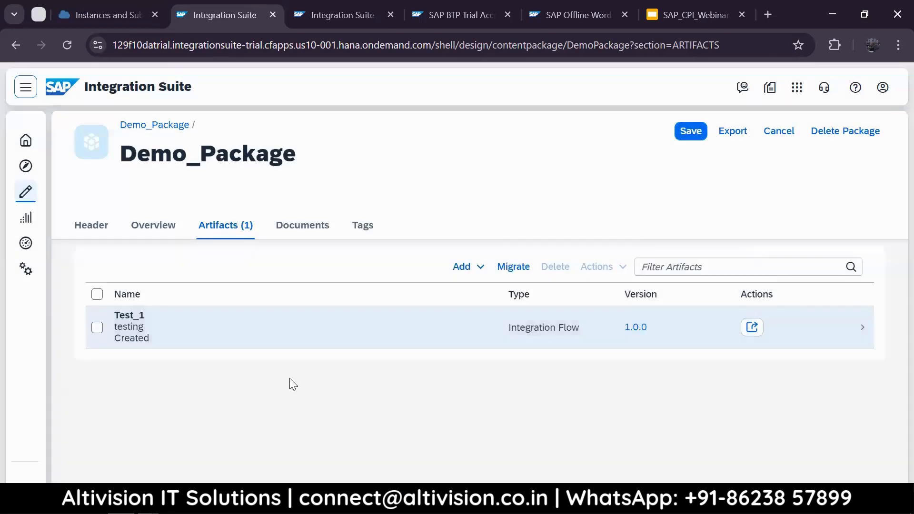
# - Open the Test_1 integration flow and switch it to edit mode
pyautogui.click(208, 331)
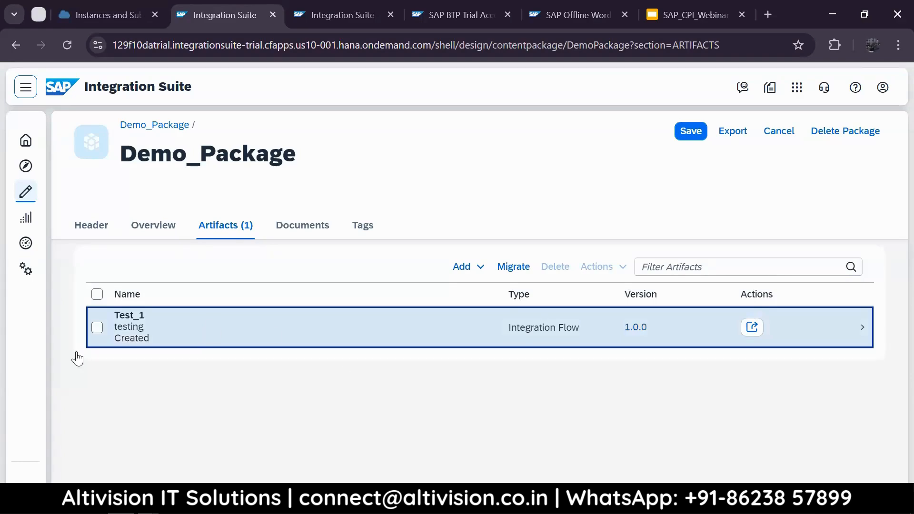
pyautogui.click(230, 335)
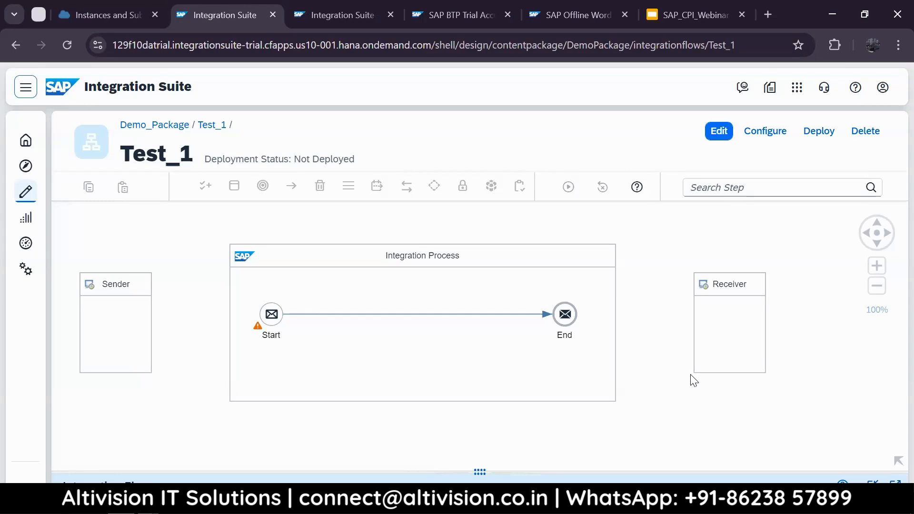
pyautogui.click(437, 389)
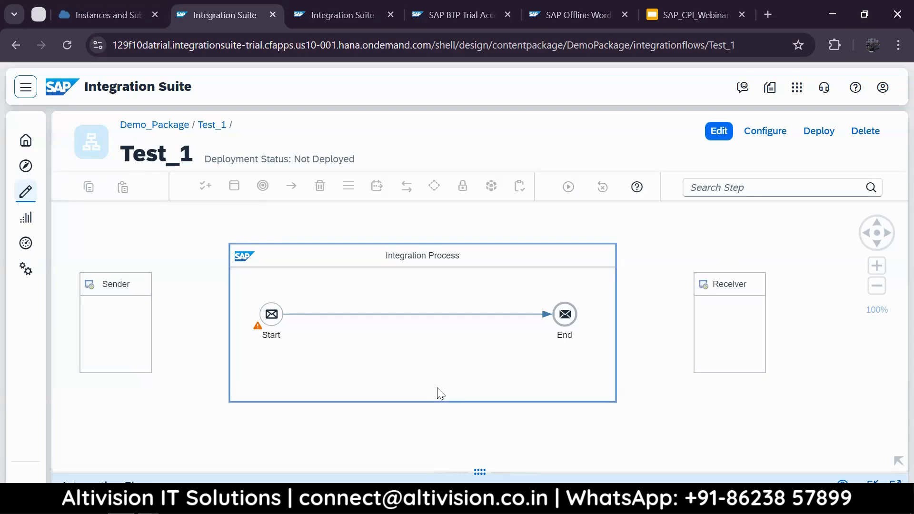
pyautogui.click(717, 136)
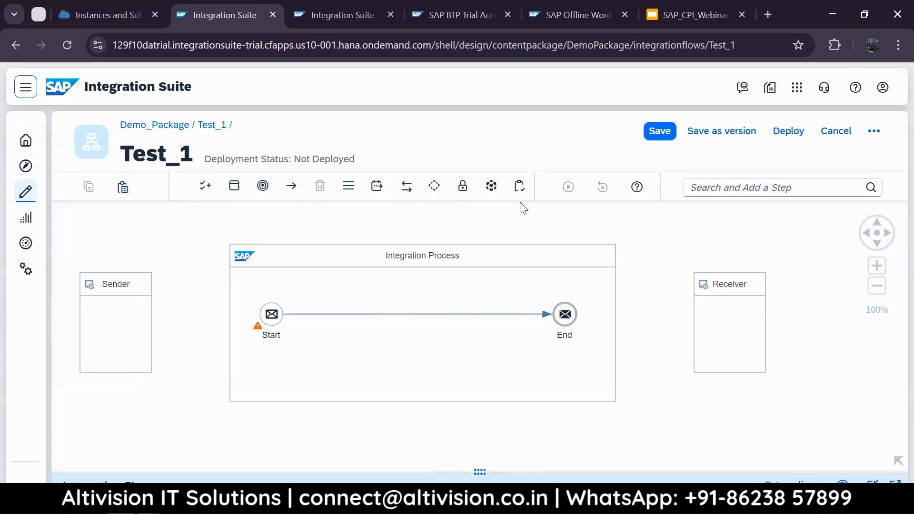
# - Examine the participant, process, event, mapping and transformation elements offered for the Test_1 integration flow without adding any, and select the Integration Process
pyautogui.click(206, 185)
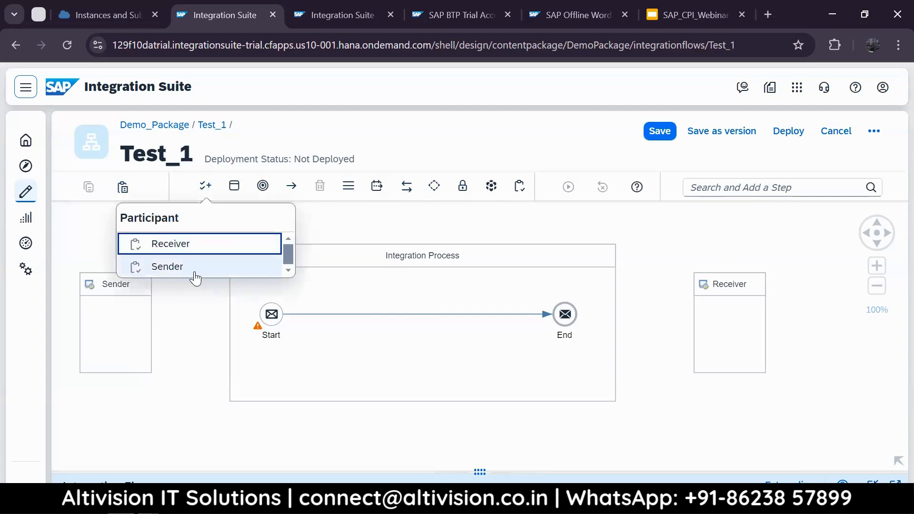
pyautogui.click(235, 189)
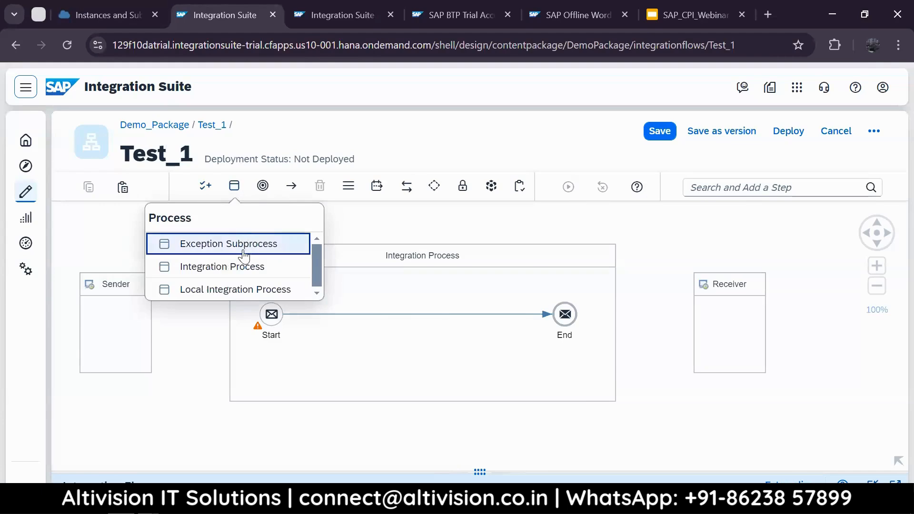
pyautogui.click(262, 187)
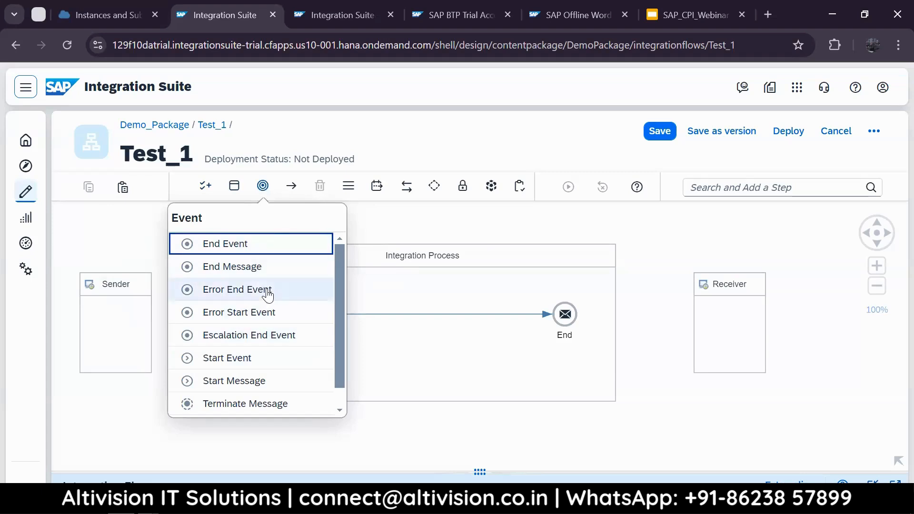
pyautogui.click(291, 189)
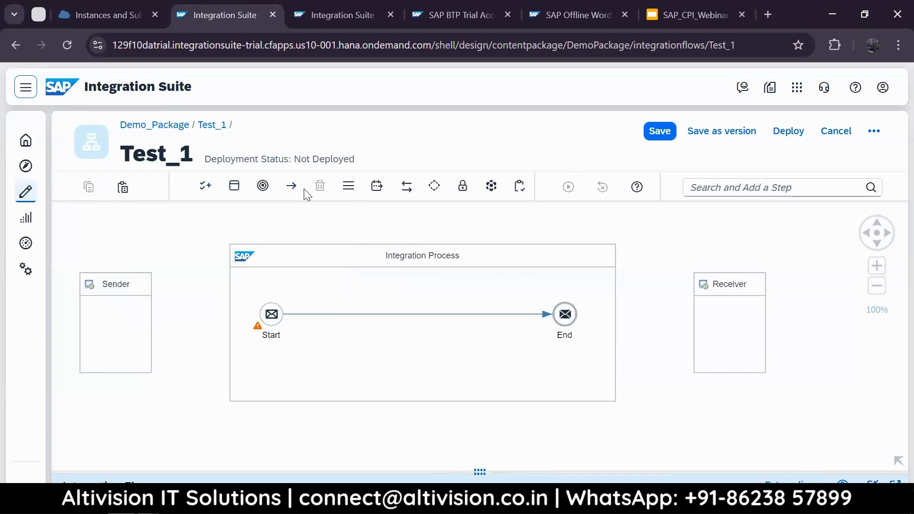
pyautogui.click(348, 187)
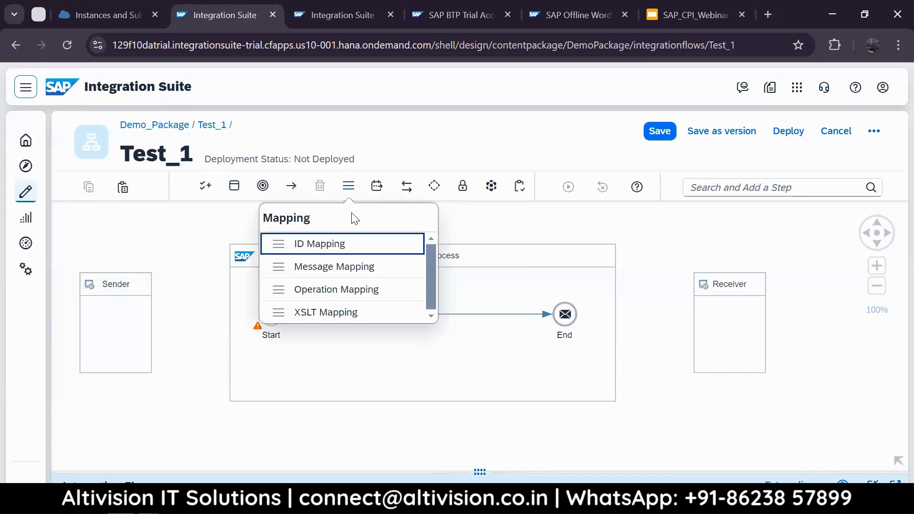
pyautogui.click(377, 186)
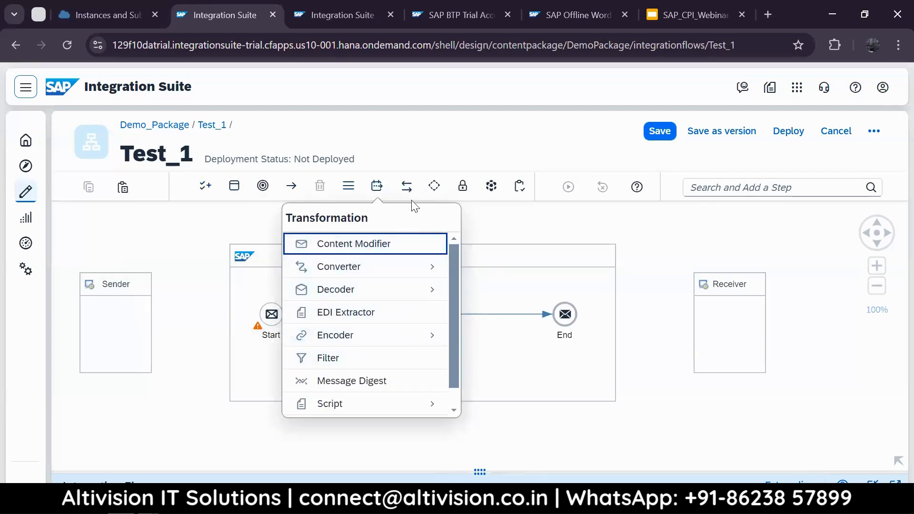
pyautogui.click(538, 233)
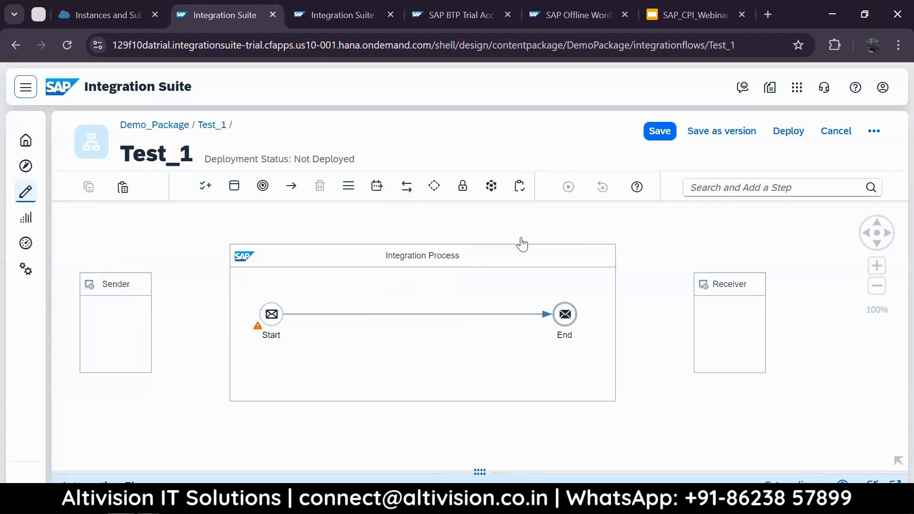
pyautogui.click(424, 258)
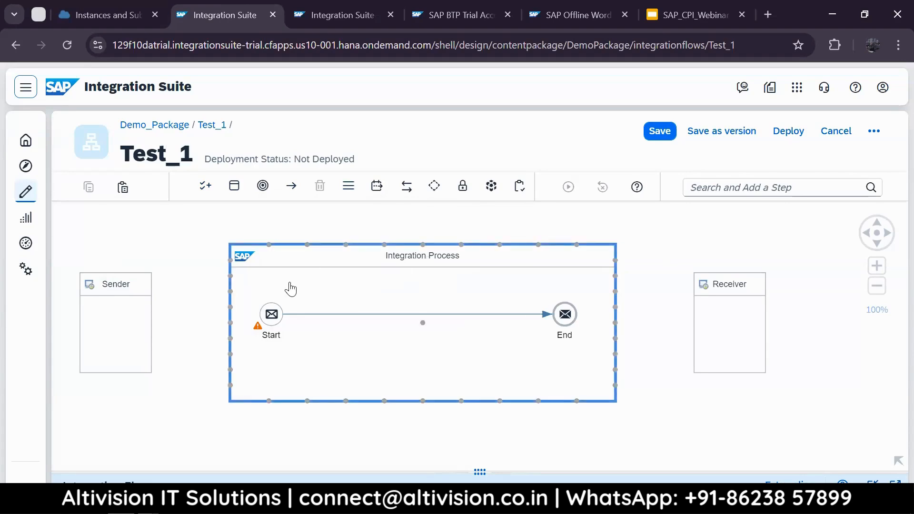
# - Save the Test_1 integration flow and leave its edit mode
pyautogui.click(660, 131)
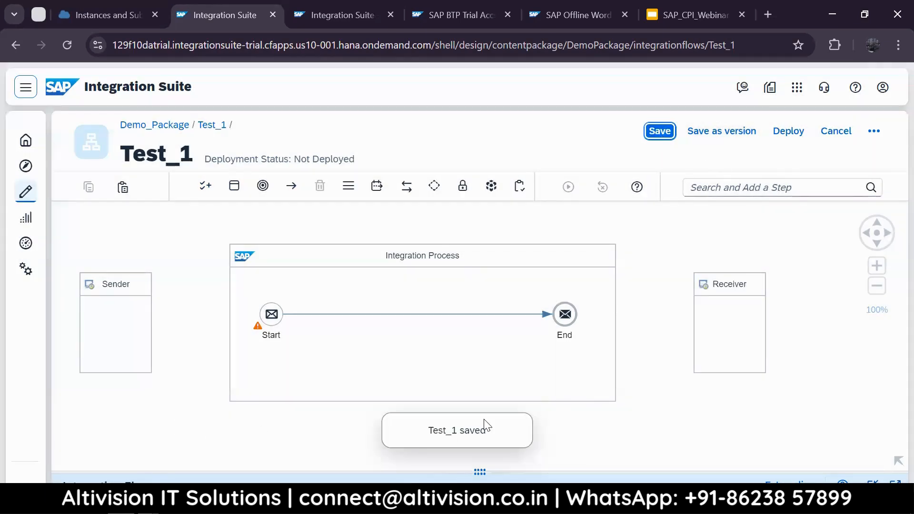
pyautogui.click(441, 336)
pyautogui.click(479, 413)
pyautogui.click(839, 136)
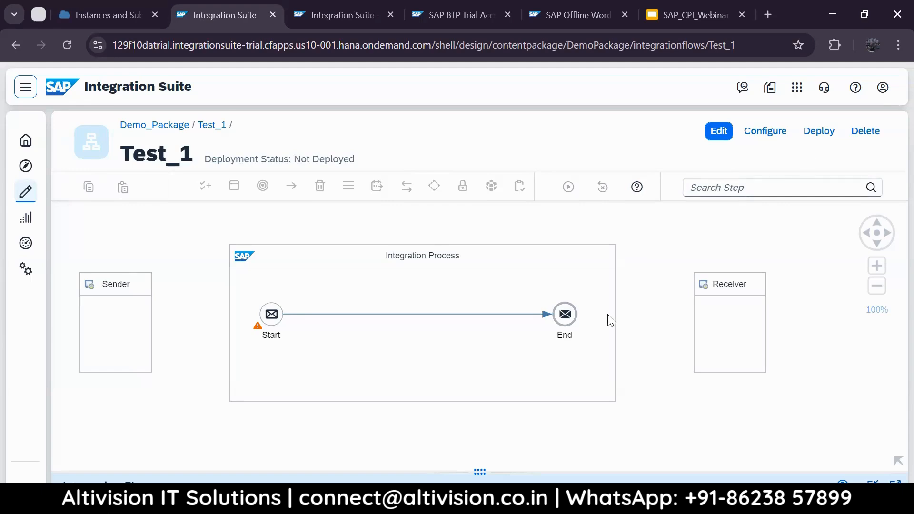
# - Return to Demo_Package, save the package and leave its edit mode
pyautogui.doubleClick(180, 134)
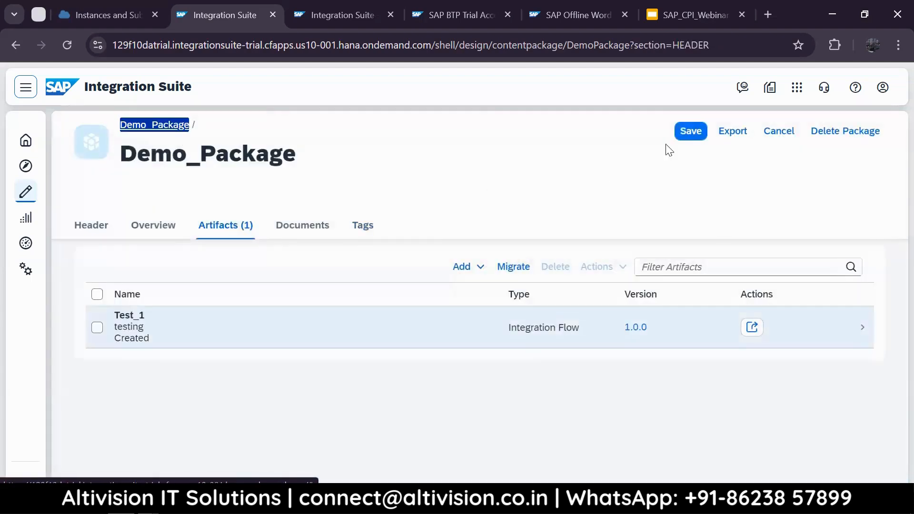
pyautogui.click(690, 134)
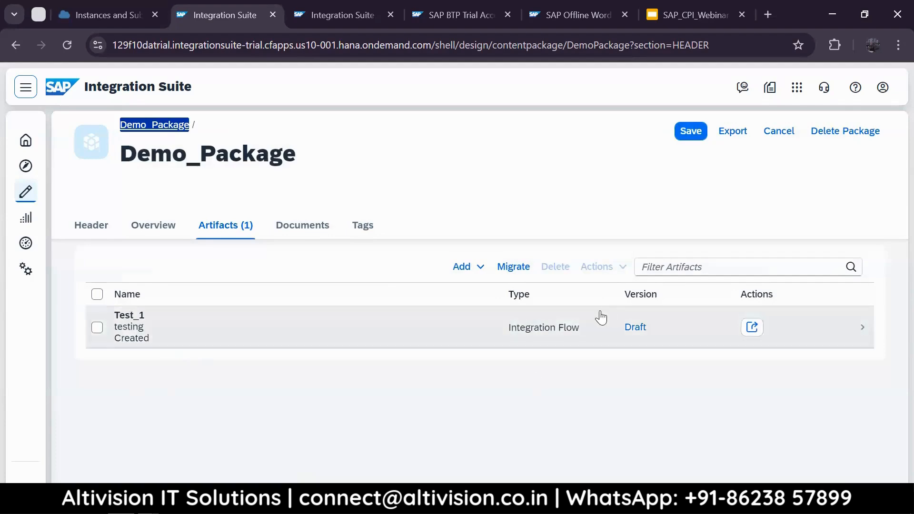
pyautogui.click(691, 132)
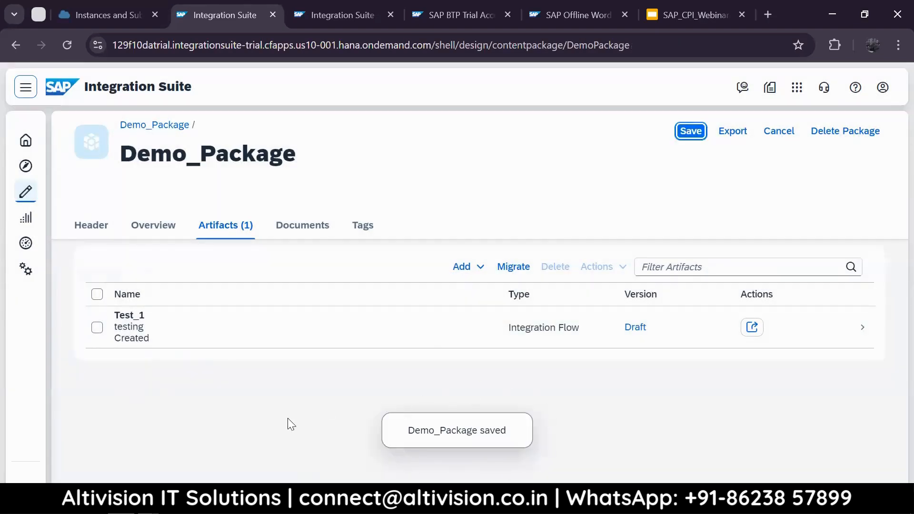
pyautogui.click(776, 134)
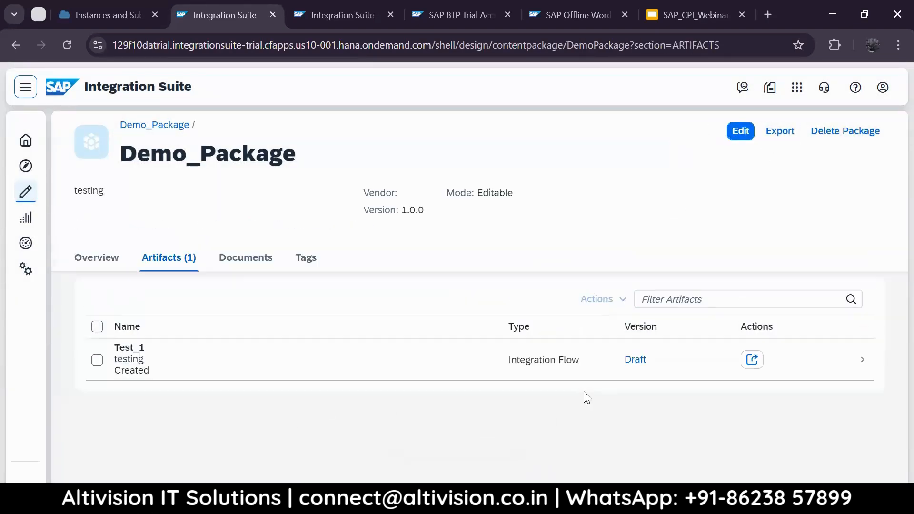